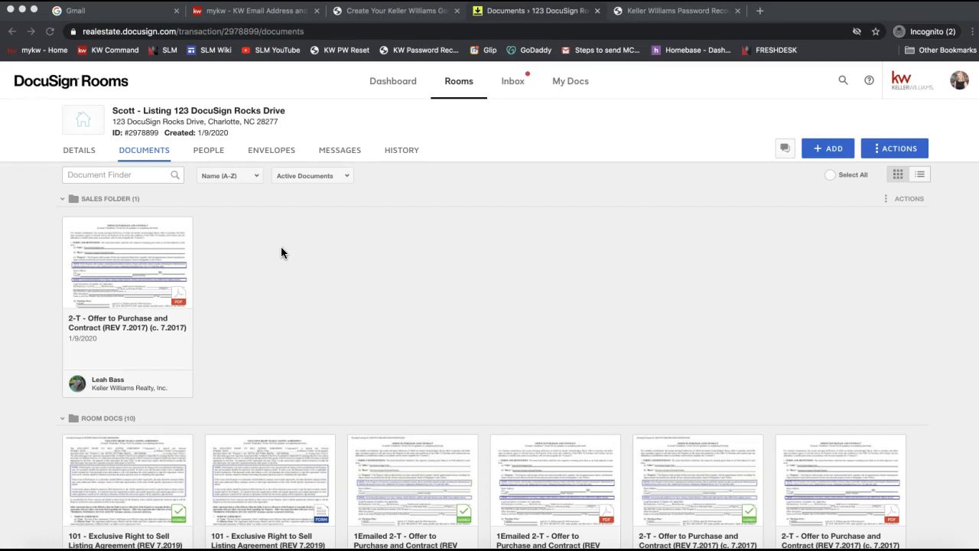
Step: Examine the documents in the Sales Folder and Room Docs, comparing their form, PDF and signed labels
{"action": "scroll", "coordinate": [403, 312], "scroll_direction": "down", "scroll_amount": 3}
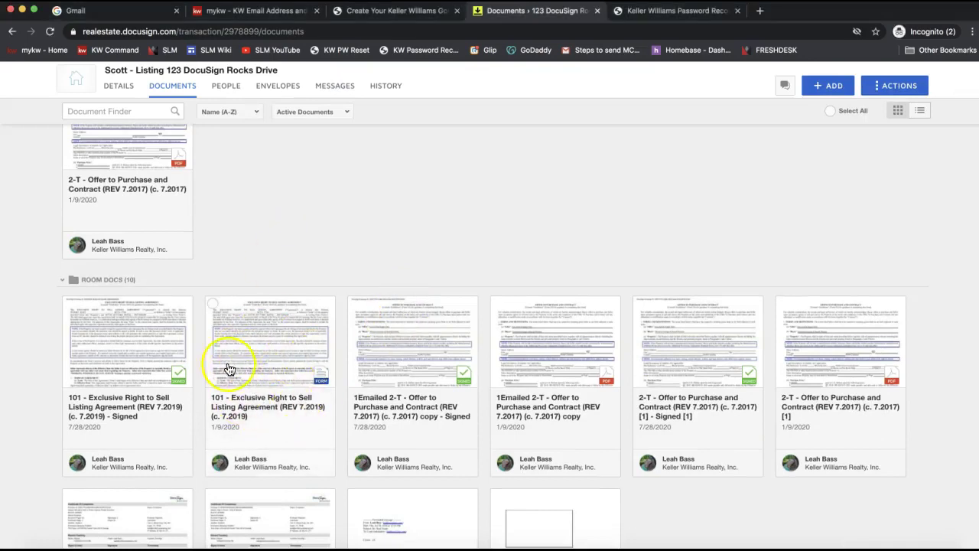
{"action": "scroll", "coordinate": [243, 360], "scroll_direction": "up", "scroll_amount": 2}
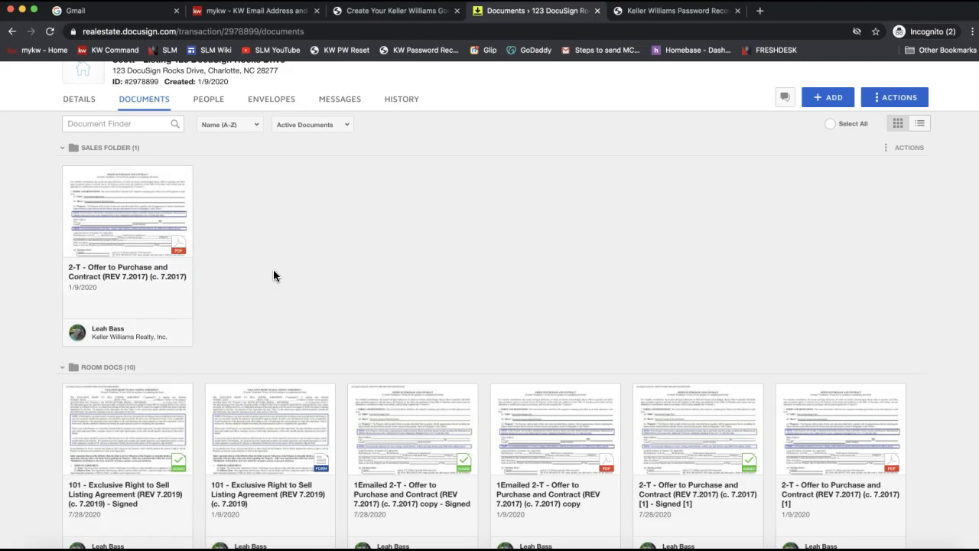
{"action": "scroll", "coordinate": [273, 275], "scroll_direction": "down", "scroll_amount": 1}
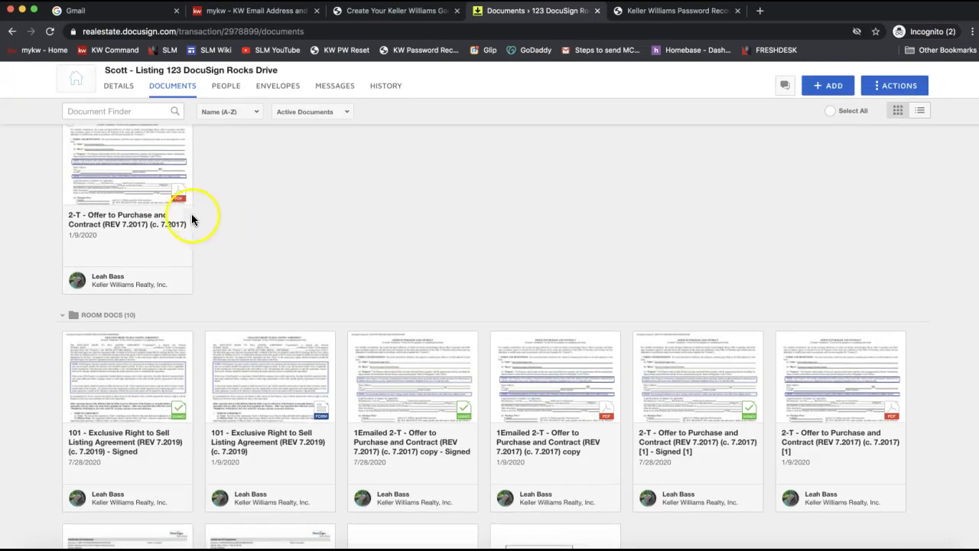
{"action": "scroll", "coordinate": [284, 437], "scroll_direction": "down", "scroll_amount": 1}
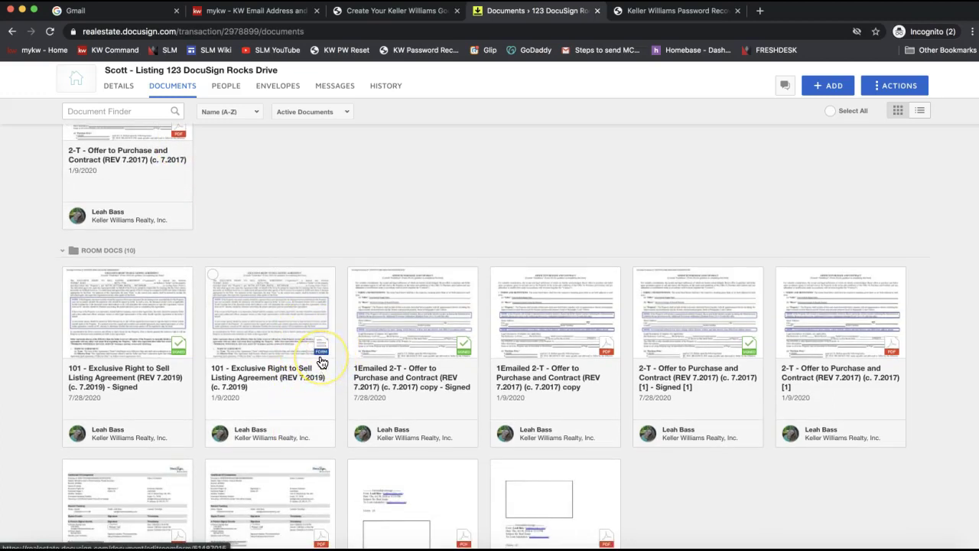
{"action": "scroll", "coordinate": [325, 362], "scroll_direction": "up", "scroll_amount": 3}
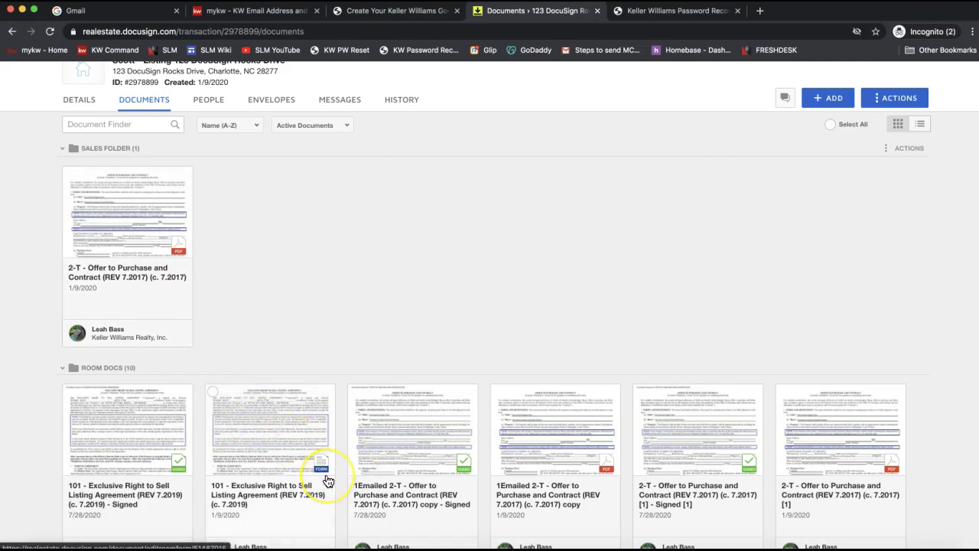
{"action": "scroll", "coordinate": [326, 478], "scroll_direction": "down", "scroll_amount": 2}
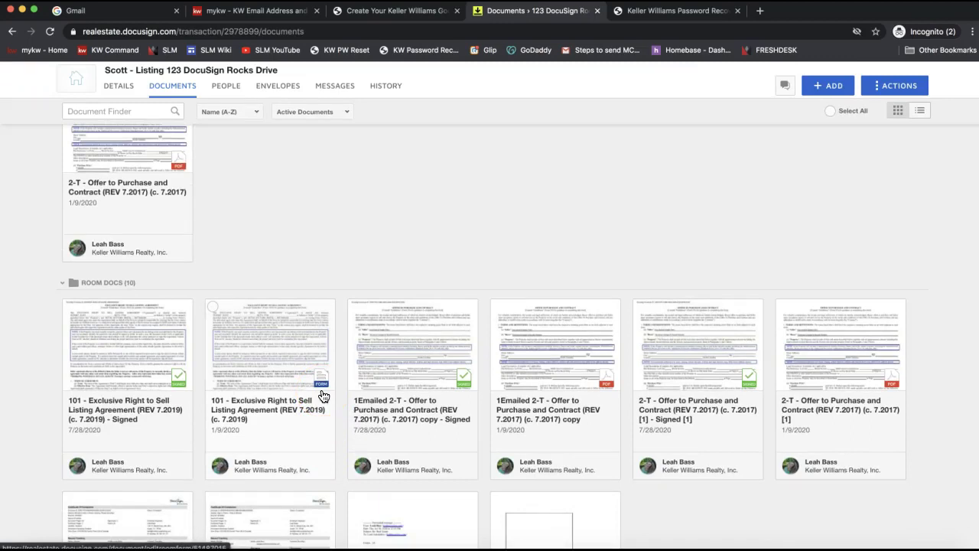
{"action": "scroll", "coordinate": [321, 395], "scroll_direction": "up", "scroll_amount": 3}
{"action": "left_click", "coordinate": [139, 282]}
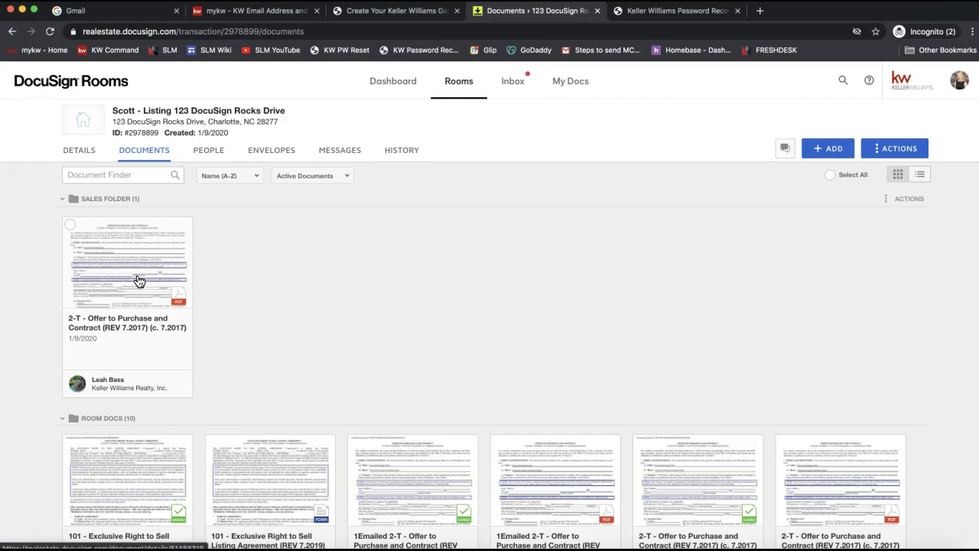
{"action": "scroll", "coordinate": [138, 281], "scroll_direction": "down", "scroll_amount": 3}
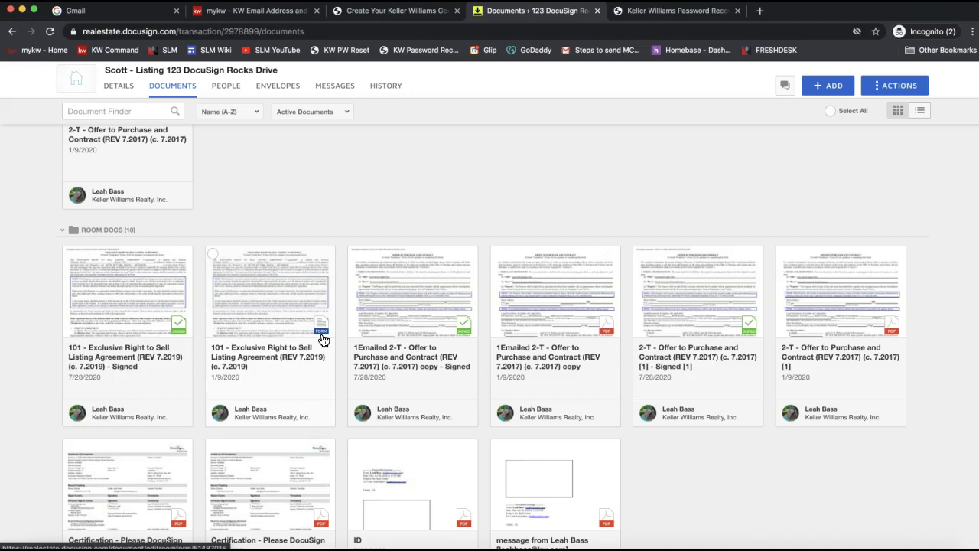
{"action": "scroll", "coordinate": [322, 339], "scroll_direction": "down", "scroll_amount": 1}
{"action": "left_click", "coordinate": [284, 287]}
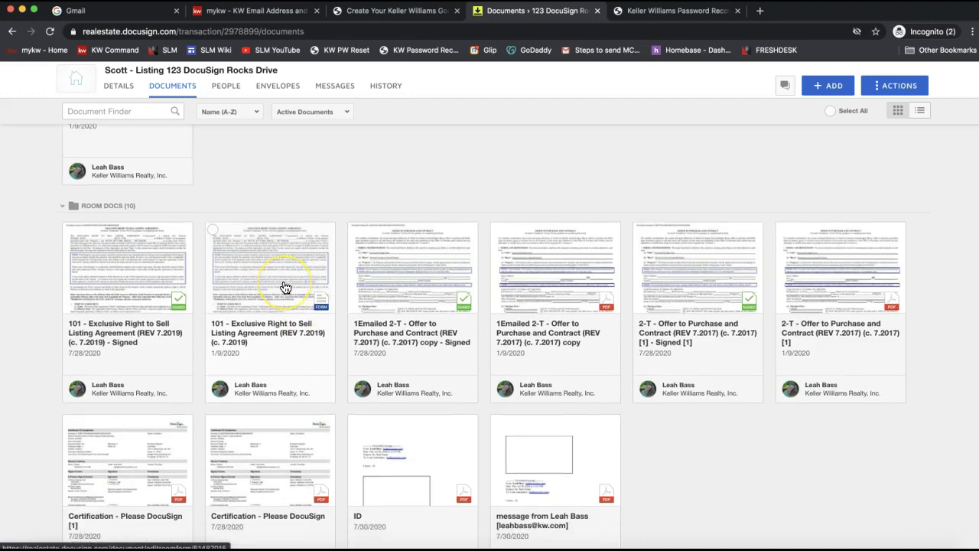
{"action": "left_click", "coordinate": [312, 314]}
{"action": "scroll", "coordinate": [320, 318], "scroll_direction": "up", "scroll_amount": 2}
{"action": "left_click", "coordinate": [266, 316]}
{"action": "scroll", "coordinate": [255, 306], "scroll_direction": "up", "scroll_amount": 2}
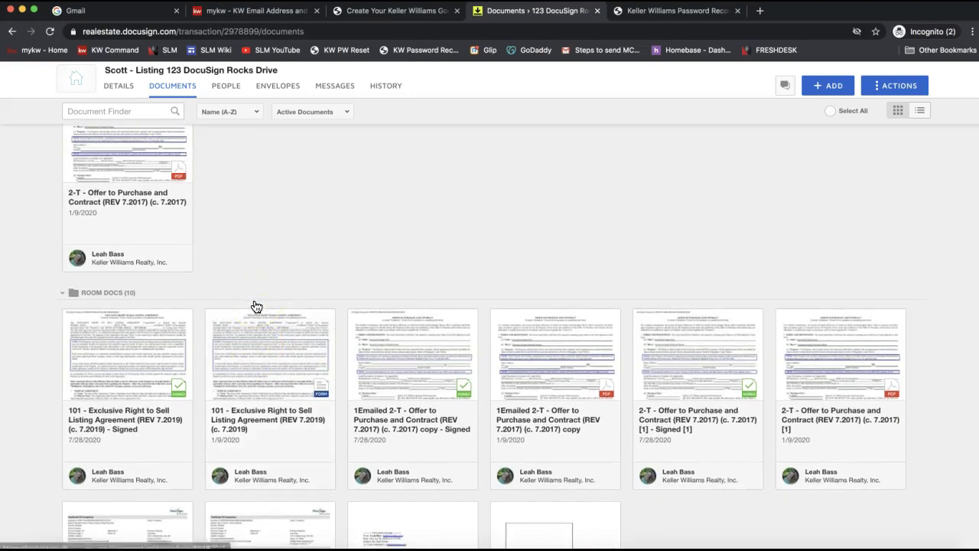
{"action": "scroll", "coordinate": [252, 260], "scroll_direction": "up", "scroll_amount": 2}
{"action": "left_click", "coordinate": [177, 97]}
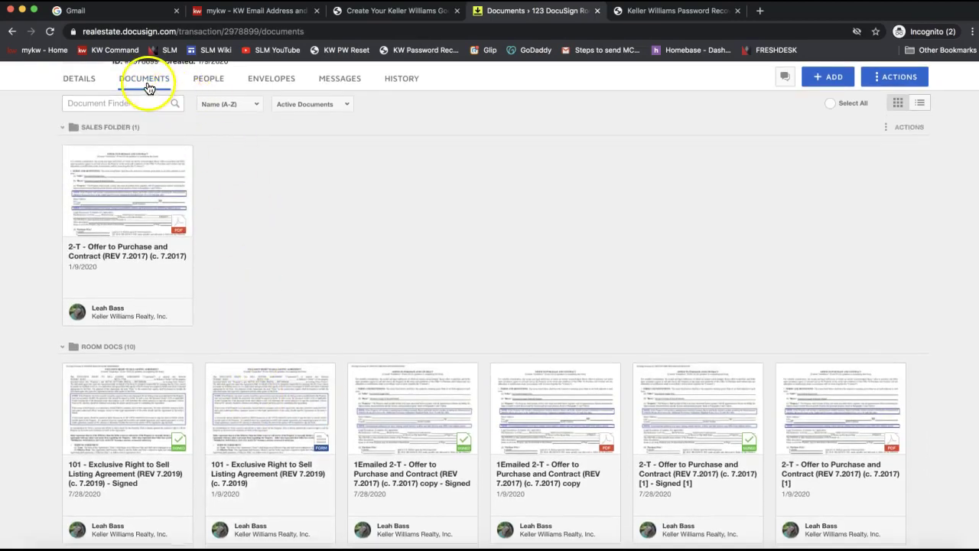
{"action": "scroll", "coordinate": [149, 88], "scroll_direction": "up", "scroll_amount": 2}
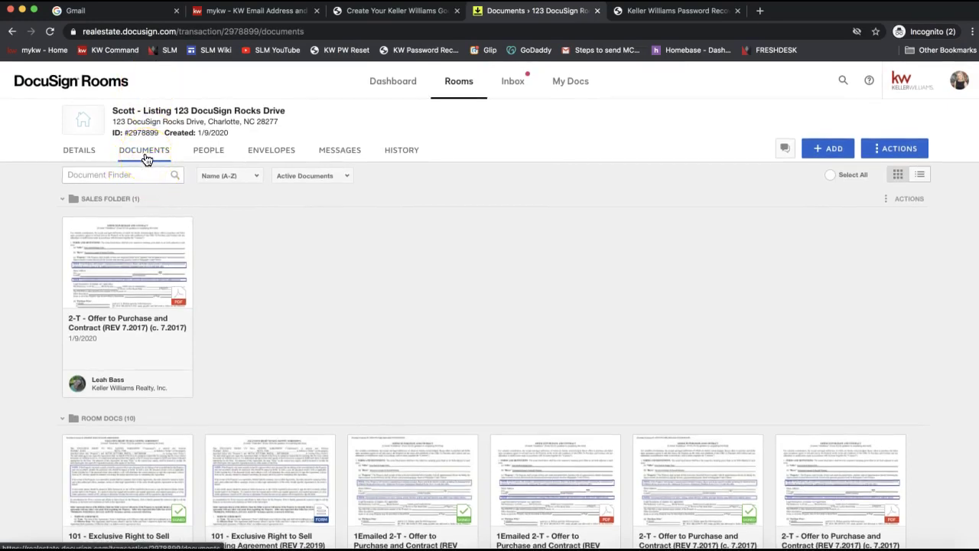
Step: Look over the available sources for adding a document to the room, and close the list without choosing one
{"action": "scroll", "coordinate": [380, 268], "scroll_direction": "down", "scroll_amount": 1}
{"action": "left_click", "coordinate": [832, 108]}
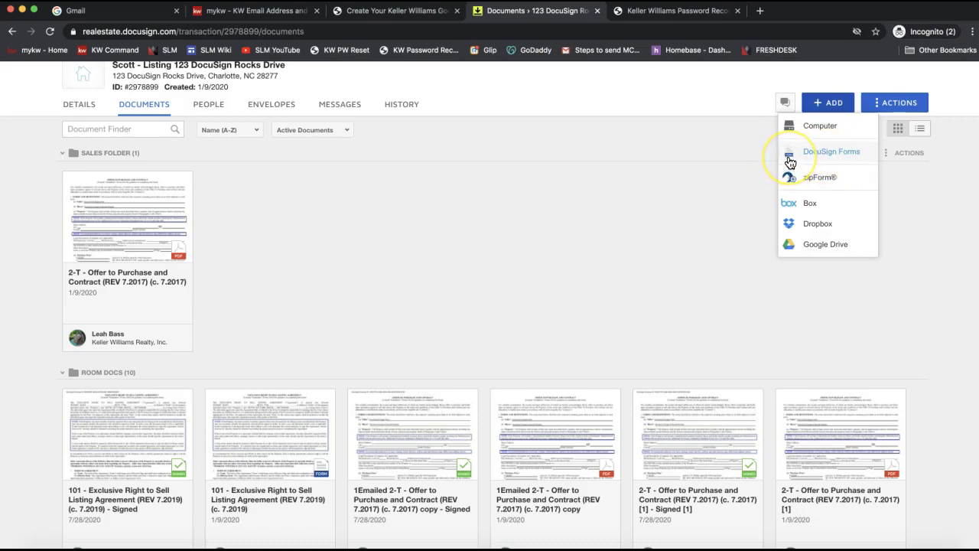
{"action": "left_click", "coordinate": [840, 164]}
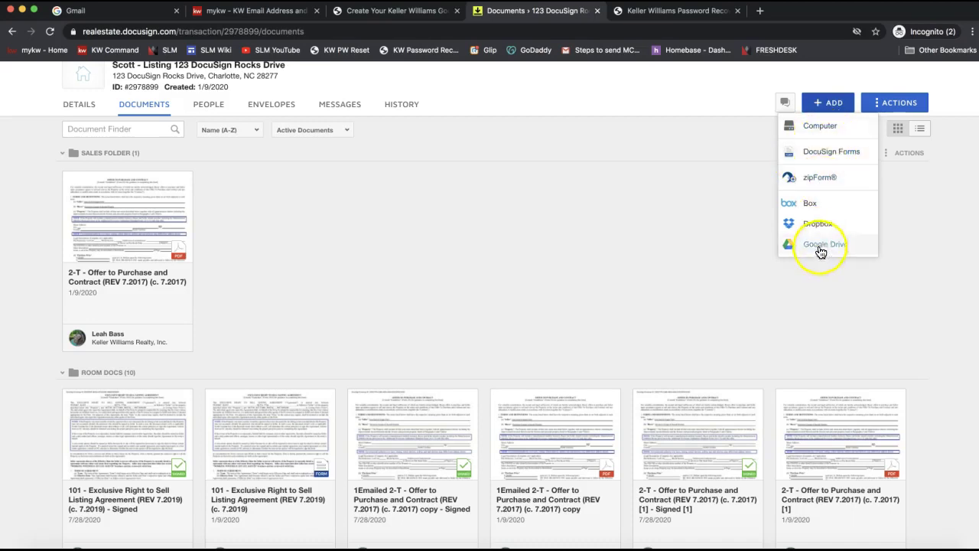
{"action": "left_click", "coordinate": [397, 229]}
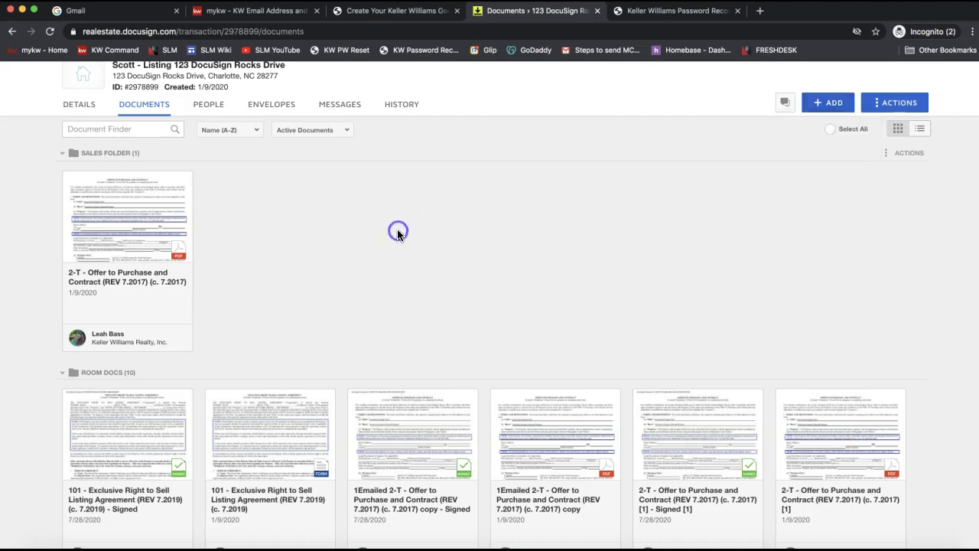
Step: Open the unsigned 101 - Exclusive Right to Sell Listing Agreement form from Room Docs and check its seller and firm fields
{"action": "scroll", "coordinate": [397, 228], "scroll_direction": "down", "scroll_amount": 5}
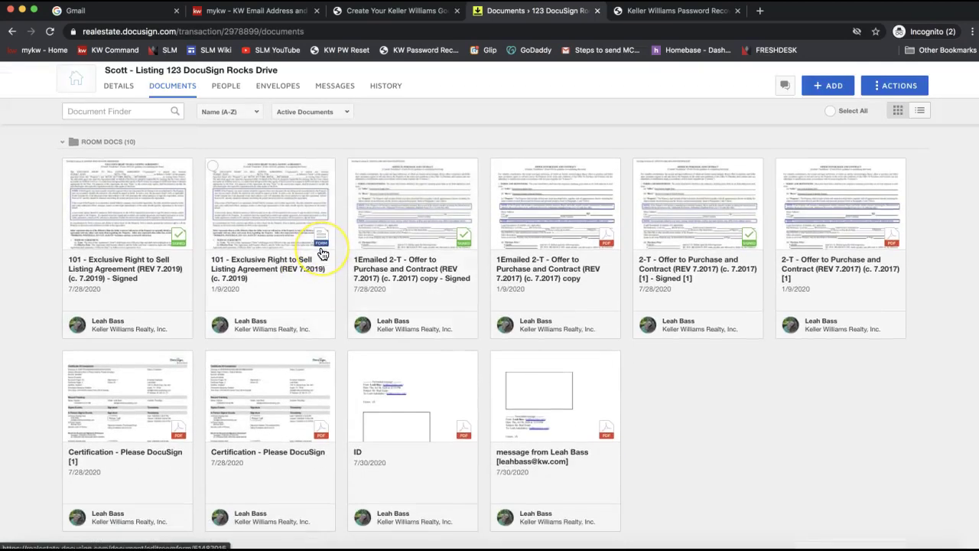
{"action": "left_click", "coordinate": [261, 208]}
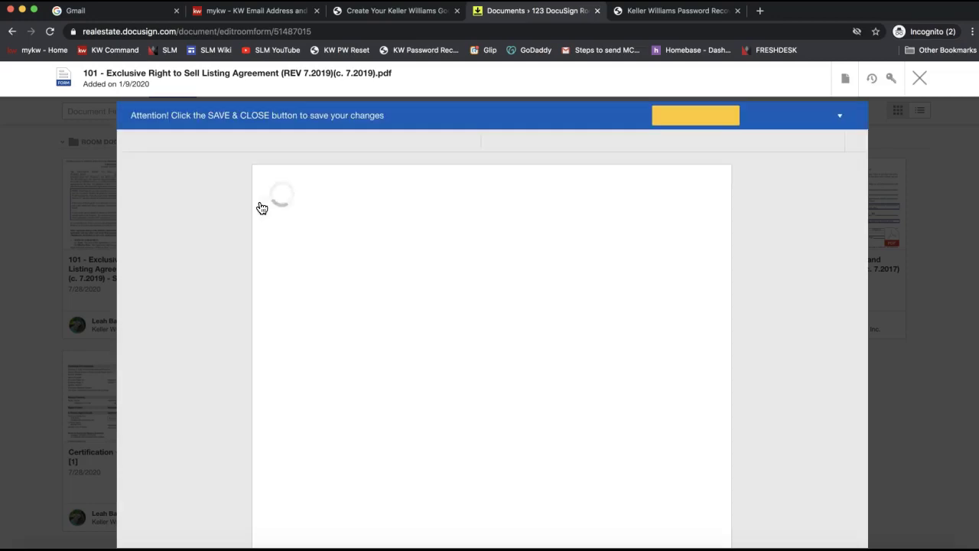
{"action": "left_click", "coordinate": [416, 317]}
{"action": "left_click", "coordinate": [527, 246]}
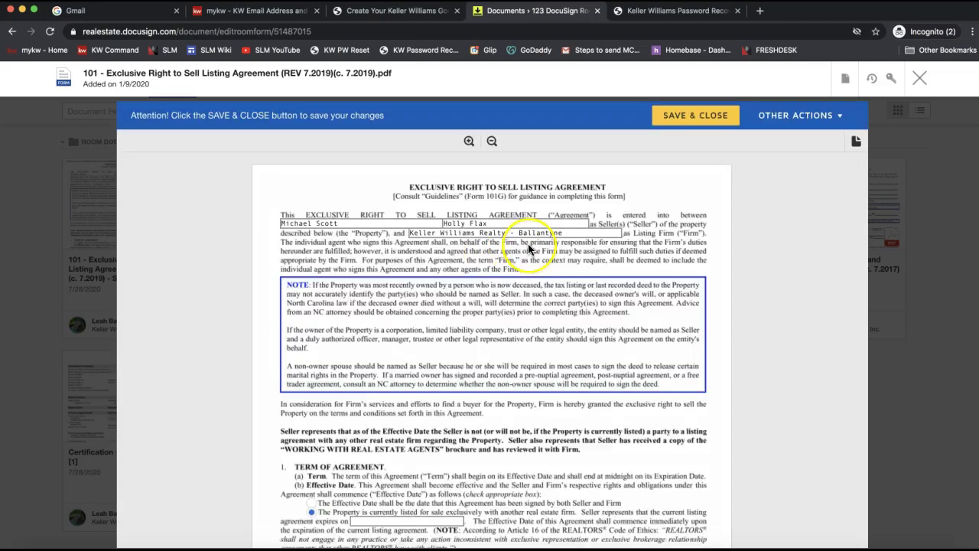
{"action": "left_click", "coordinate": [355, 224]}
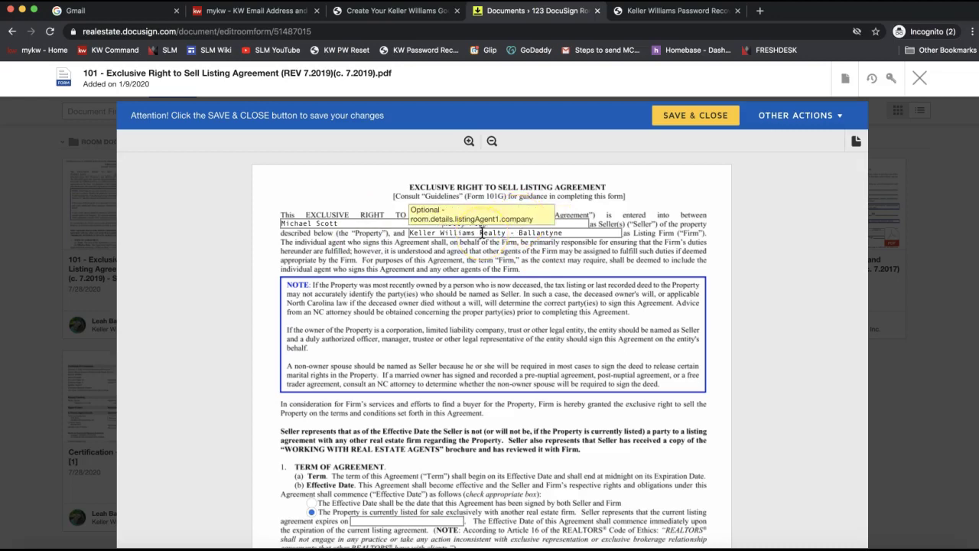
{"action": "left_click", "coordinate": [77, 126]}
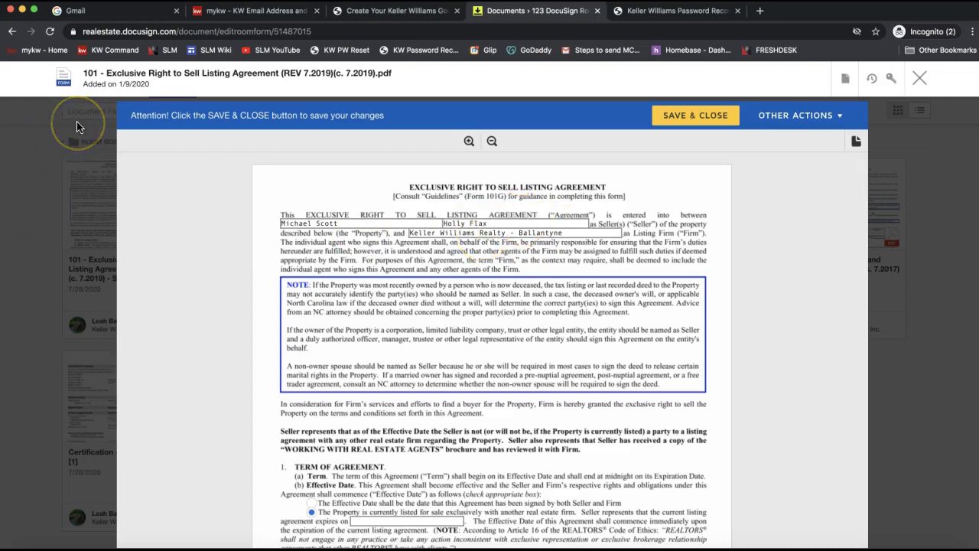
Step: Replace the suffix of the property's street address with "Street" in the Property section of the listing agreement
{"action": "scroll", "coordinate": [444, 317], "scroll_direction": "down", "scroll_amount": 3}
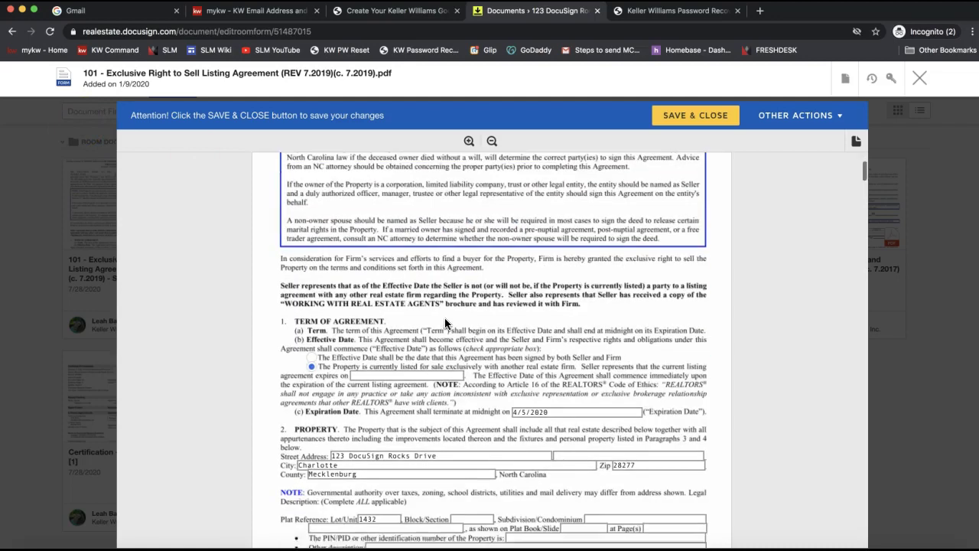
{"action": "scroll", "coordinate": [445, 318], "scroll_direction": "down", "scroll_amount": 2}
{"action": "left_click", "coordinate": [413, 432]}
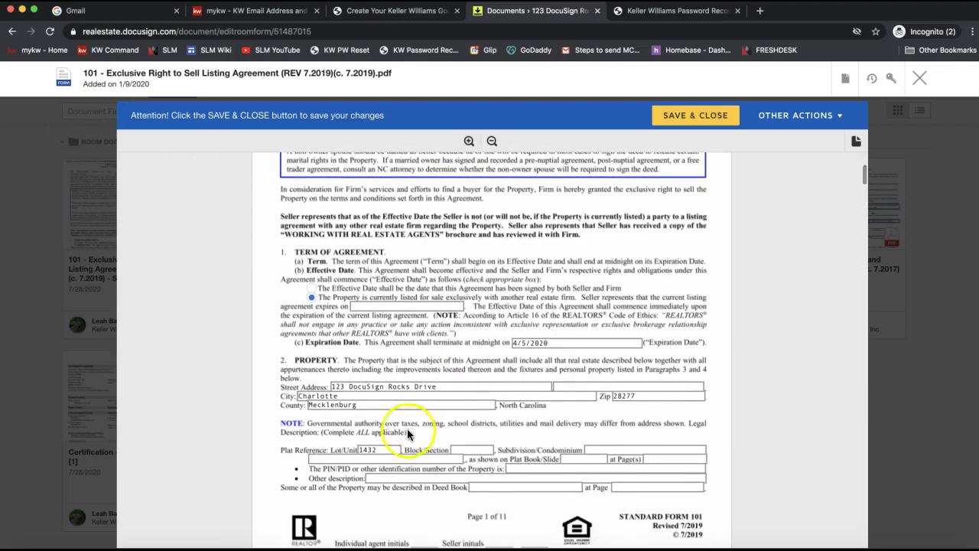
{"action": "left_click", "coordinate": [362, 459]}
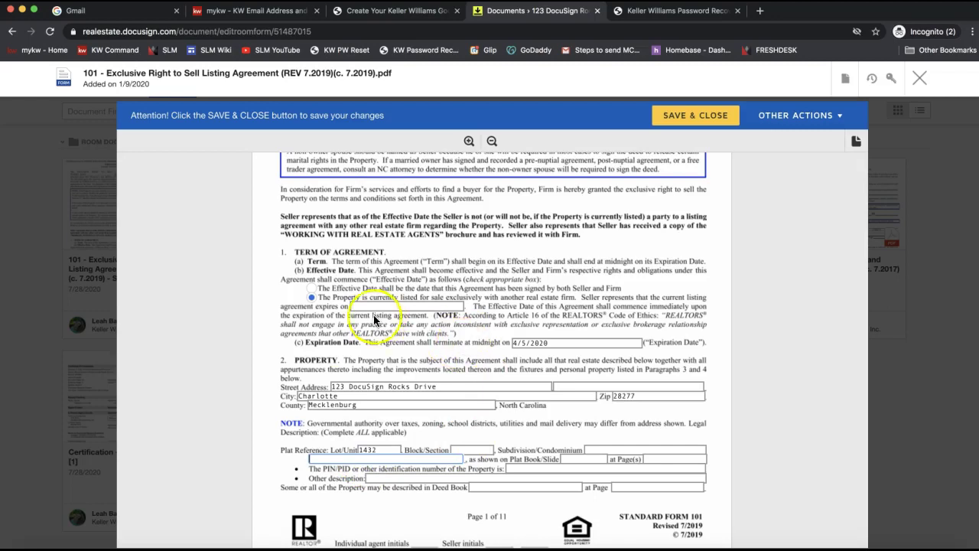
{"action": "left_click", "coordinate": [466, 385]}
{"action": "key", "text": "BackSpace"}
{"action": "key", "text": "BackSpace"}
{"action": "key", "text": "BackSpace"}
{"action": "key", "text": "BackSpace"}
{"action": "key", "text": "BackSpace"}
{"action": "type", "text": "Street"}
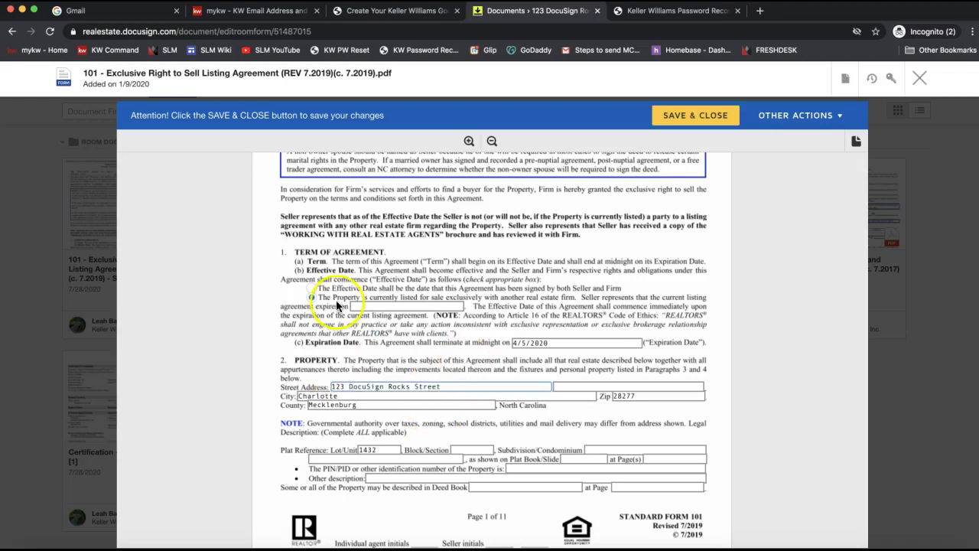
Step: Set the Effective Date option to the property being currently listed with another real estate firm, and save and close the form
{"action": "left_click", "coordinate": [311, 287]}
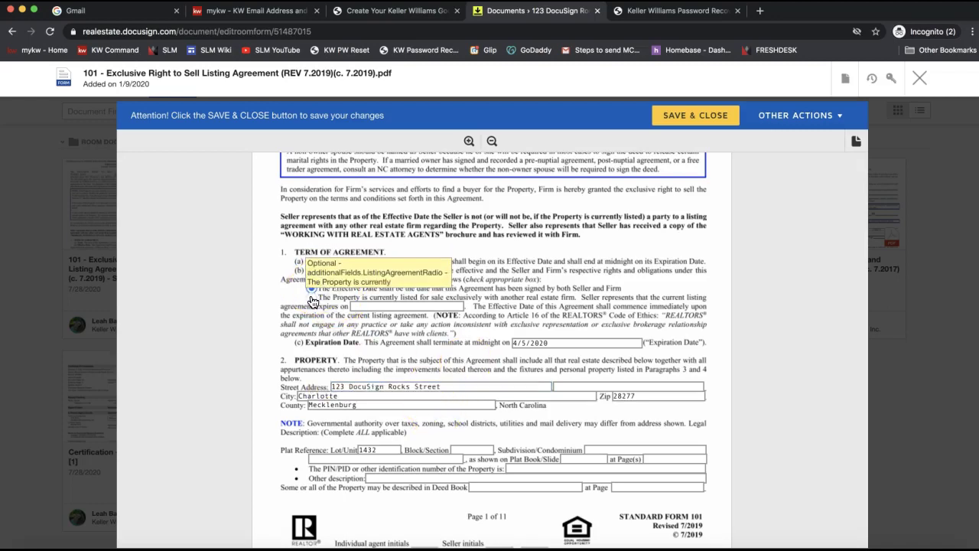
{"action": "left_click", "coordinate": [312, 298]}
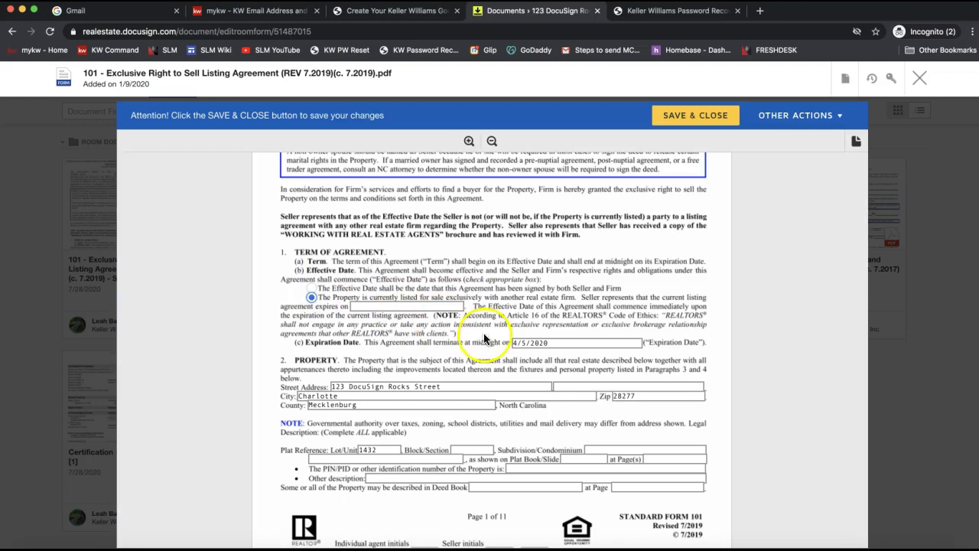
{"action": "scroll", "coordinate": [601, 404], "scroll_direction": "down", "scroll_amount": 5}
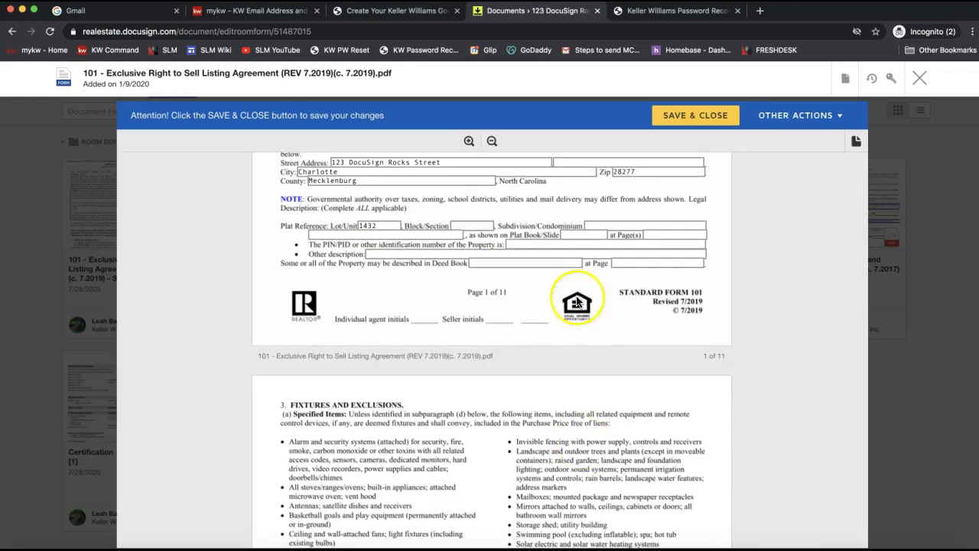
{"action": "scroll", "coordinate": [576, 299], "scroll_direction": "up", "scroll_amount": 7}
{"action": "scroll", "coordinate": [576, 299], "scroll_direction": "up", "scroll_amount": 3}
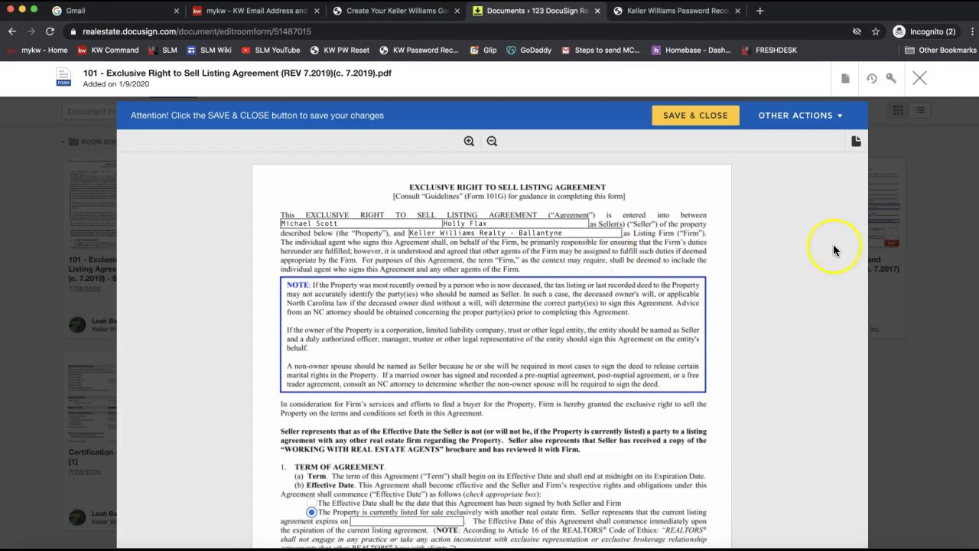
{"action": "left_click", "coordinate": [695, 118]}
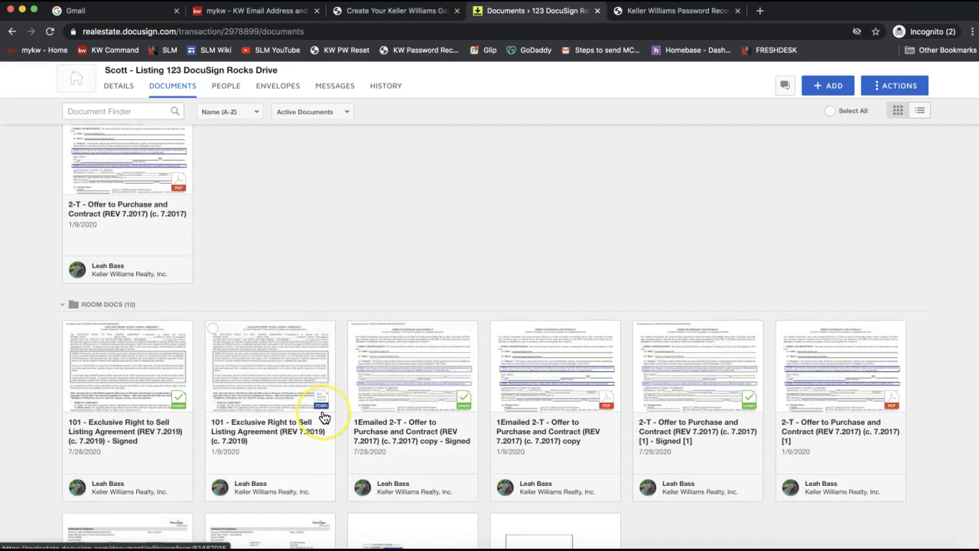
Step: View the 2-T - Offer to Purchase and Contract PDF in the Sales Folder, and close it to return to the room's documents
{"action": "scroll", "coordinate": [323, 417], "scroll_direction": "up", "scroll_amount": 3}
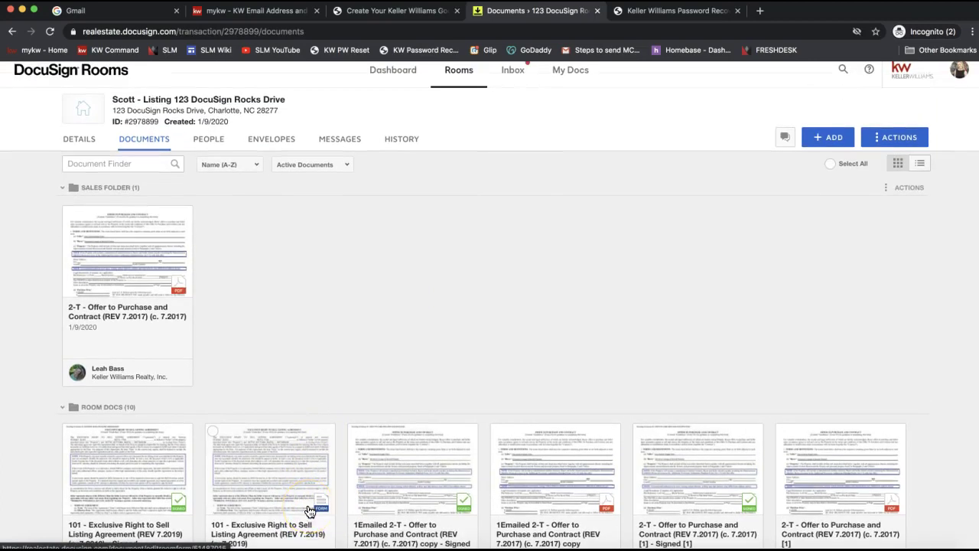
{"action": "left_click", "coordinate": [111, 254]}
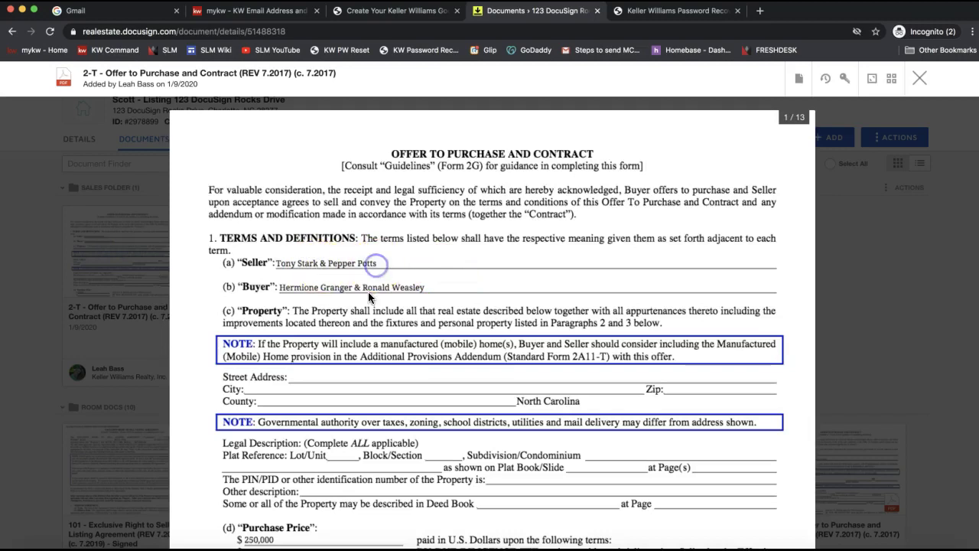
{"action": "scroll", "coordinate": [367, 292], "scroll_direction": "down", "scroll_amount": 3}
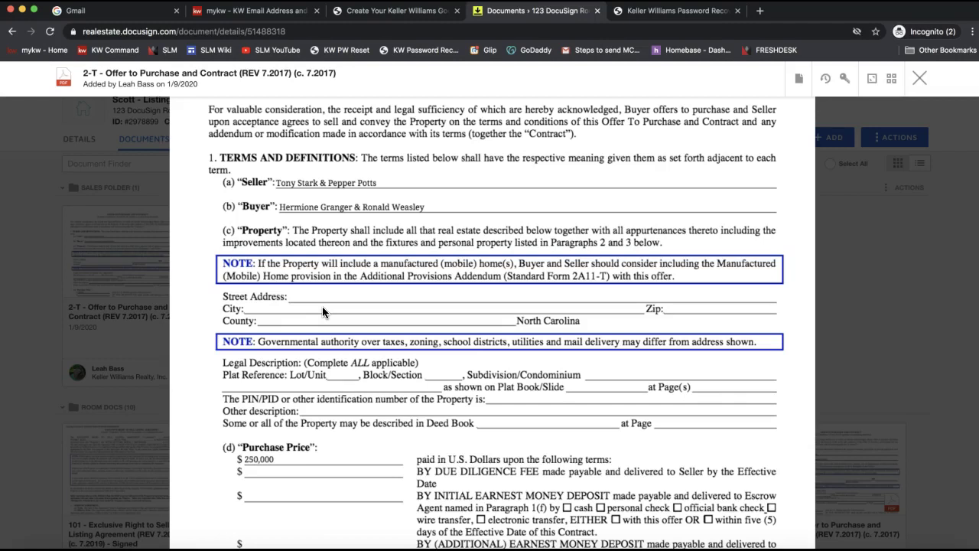
{"action": "scroll", "coordinate": [322, 306], "scroll_direction": "up", "scroll_amount": 3}
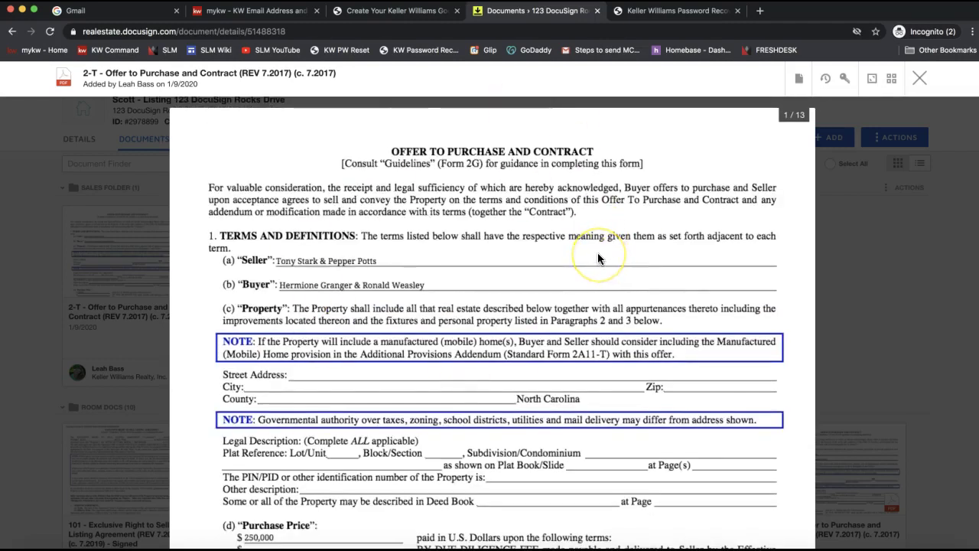
{"action": "left_click", "coordinate": [921, 78]}
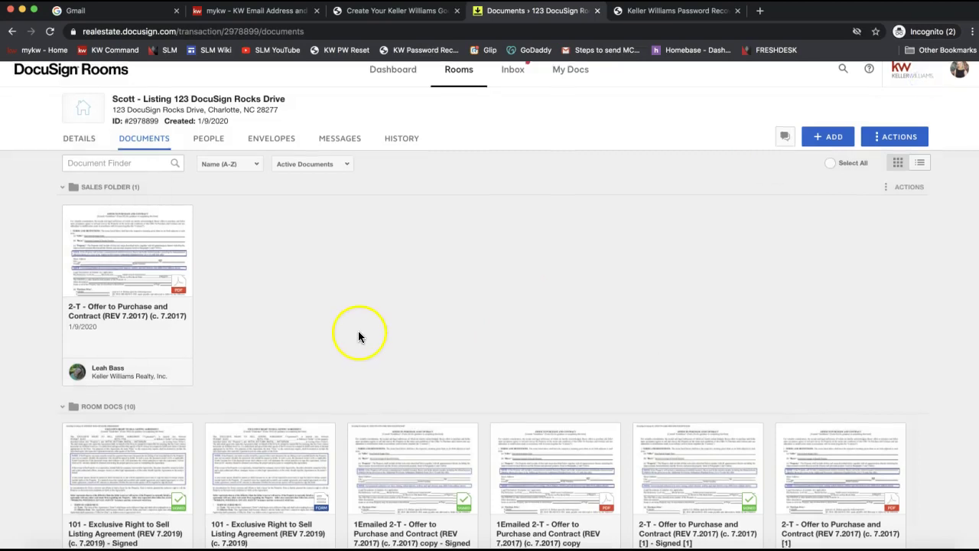
{"action": "scroll", "coordinate": [356, 336], "scroll_direction": "down", "scroll_amount": 3}
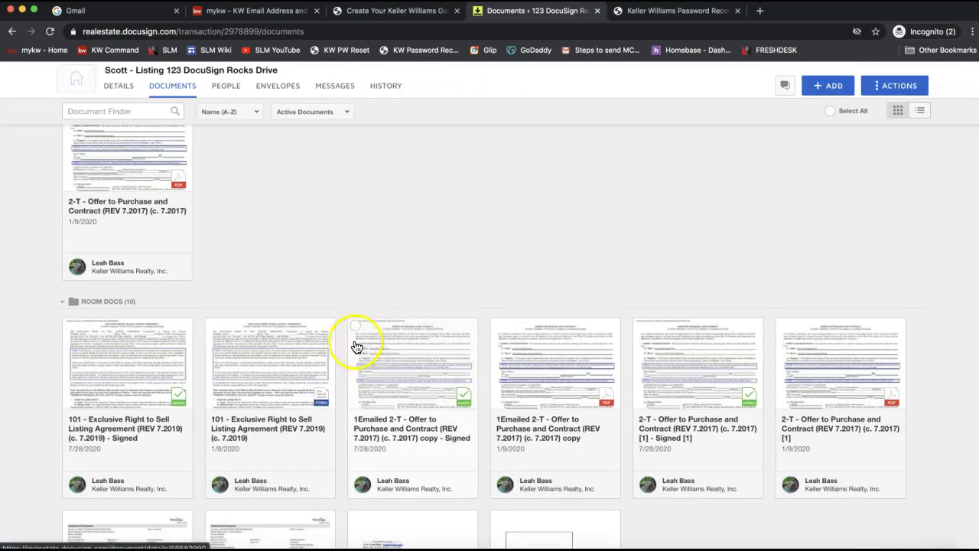
Step: Reopen the unsigned 101 - Exclusive Right to Sell Listing Agreement form, check its edited fields, and close it
{"action": "left_click", "coordinate": [322, 403]}
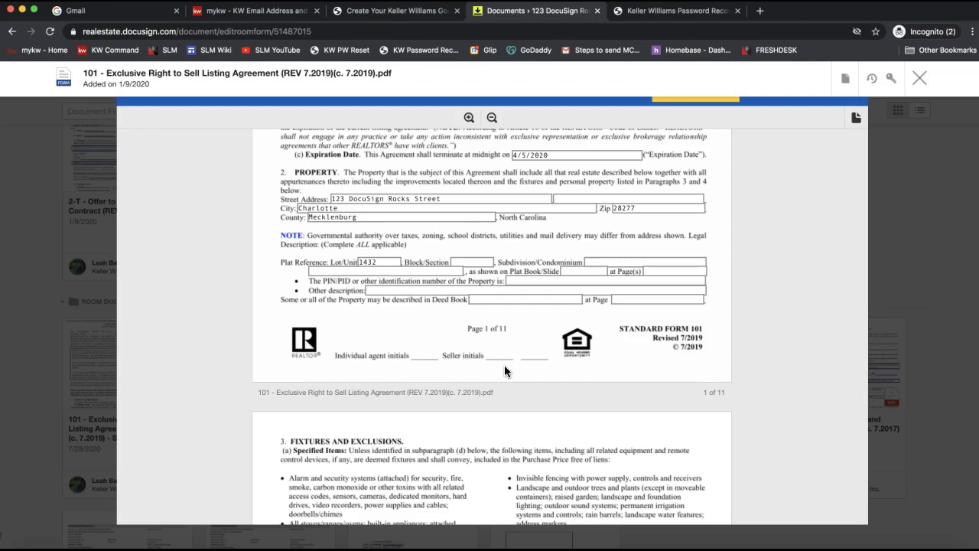
{"action": "scroll", "coordinate": [573, 365], "scroll_direction": "up", "scroll_amount": 5}
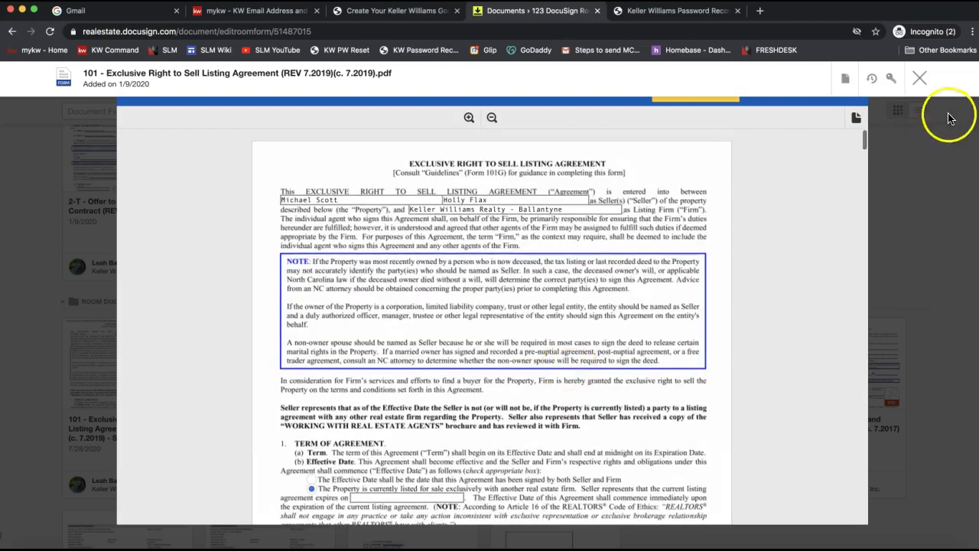
{"action": "scroll", "coordinate": [758, 251], "scroll_direction": "up", "scroll_amount": 1}
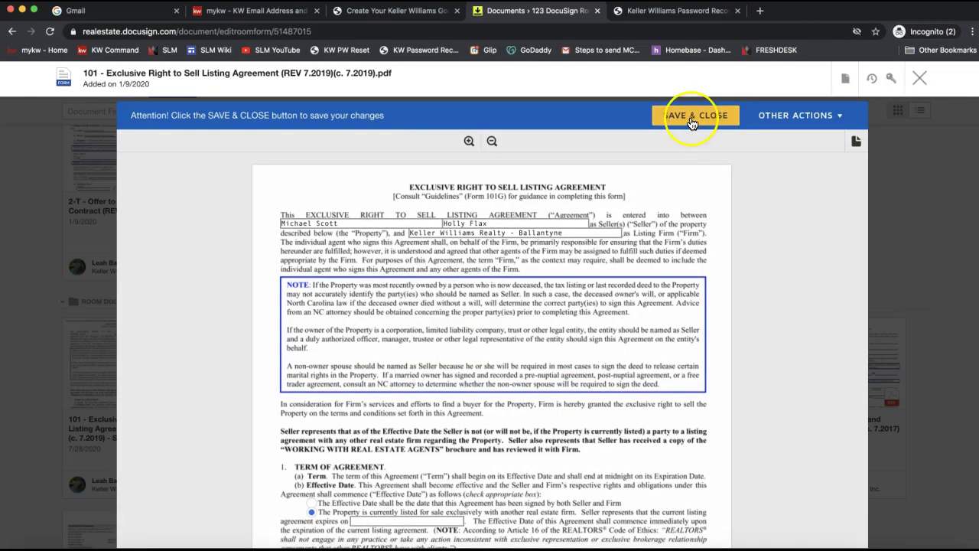
{"action": "left_click", "coordinate": [919, 81]}
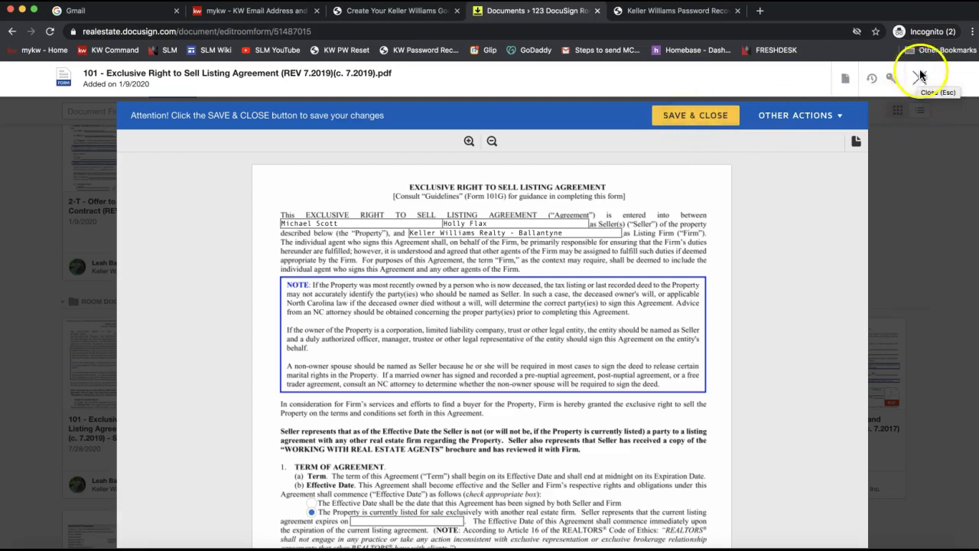
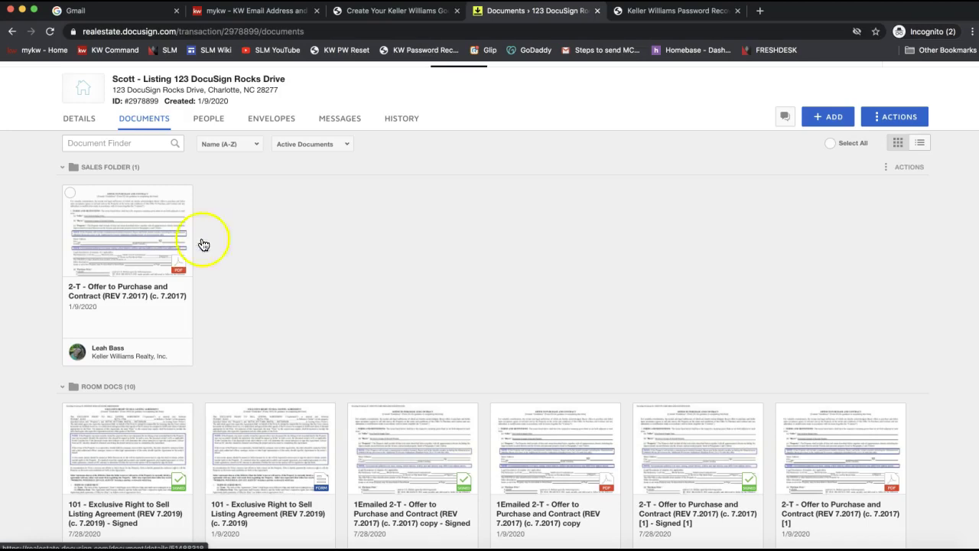
Step: Create a signing envelope from the unsigned 101 listing agreement form and the 2-T - Offer to Purchase and Contract PDF in the Sales Folder
{"action": "scroll", "coordinate": [327, 254], "scroll_direction": "down", "scroll_amount": 2}
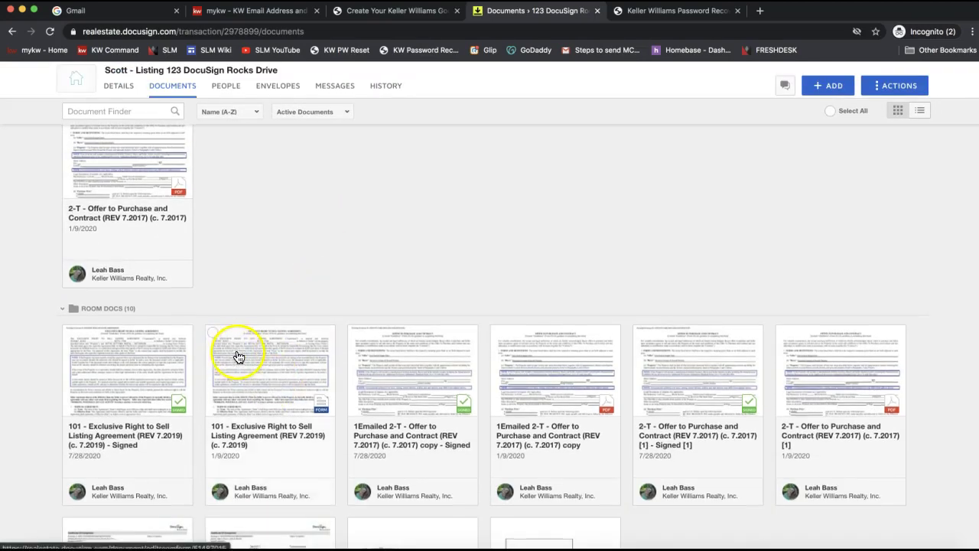
{"action": "scroll", "coordinate": [236, 354], "scroll_direction": "up", "scroll_amount": 1}
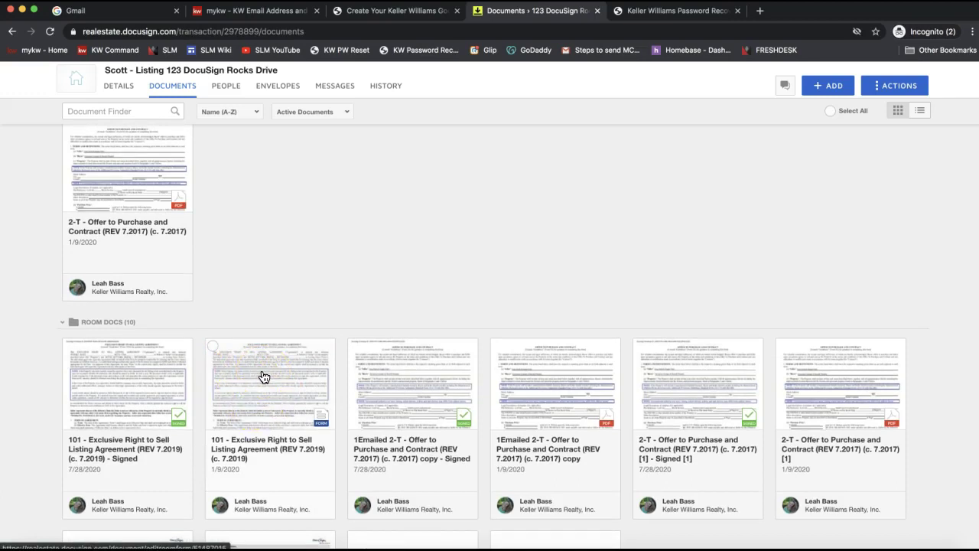
{"action": "left_click", "coordinate": [213, 346]}
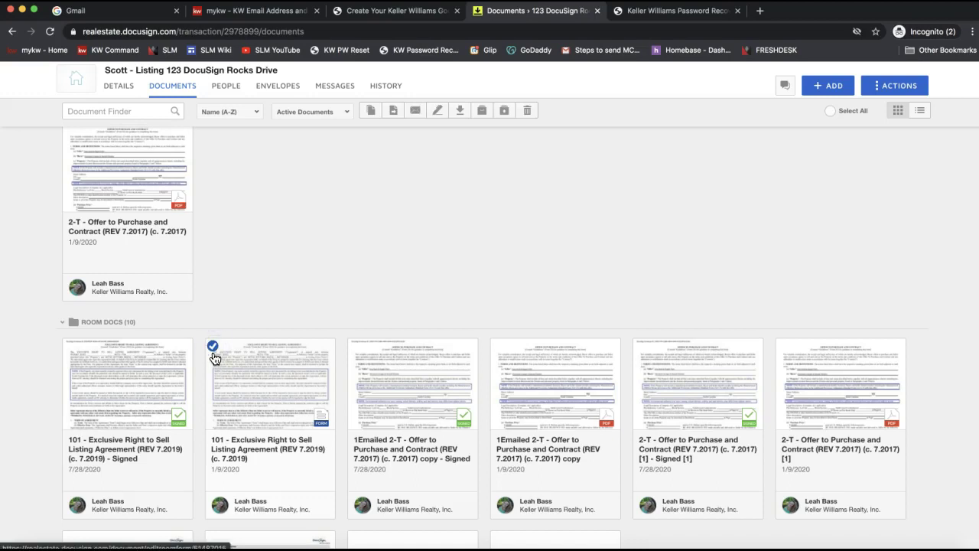
{"action": "scroll", "coordinate": [213, 357], "scroll_direction": "up", "scroll_amount": 2}
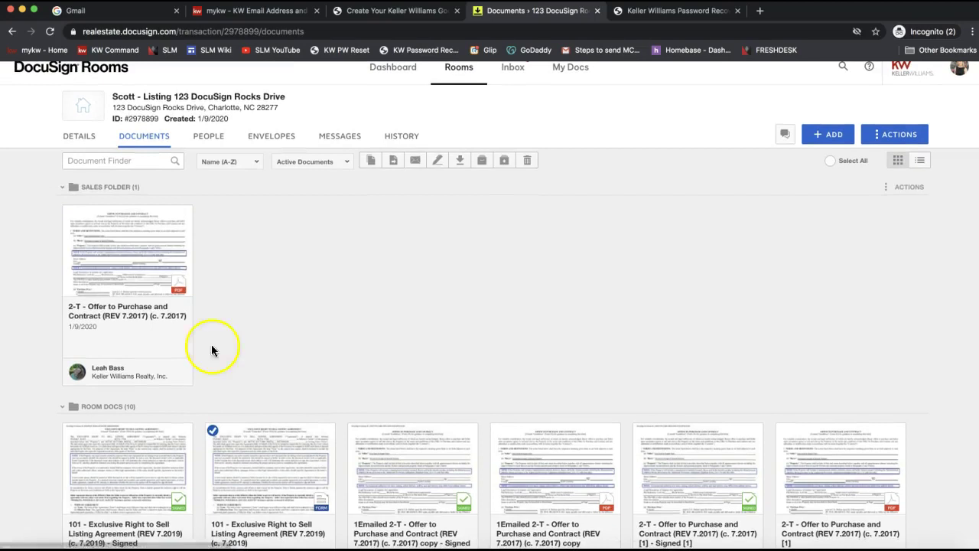
{"action": "left_click", "coordinate": [69, 215]}
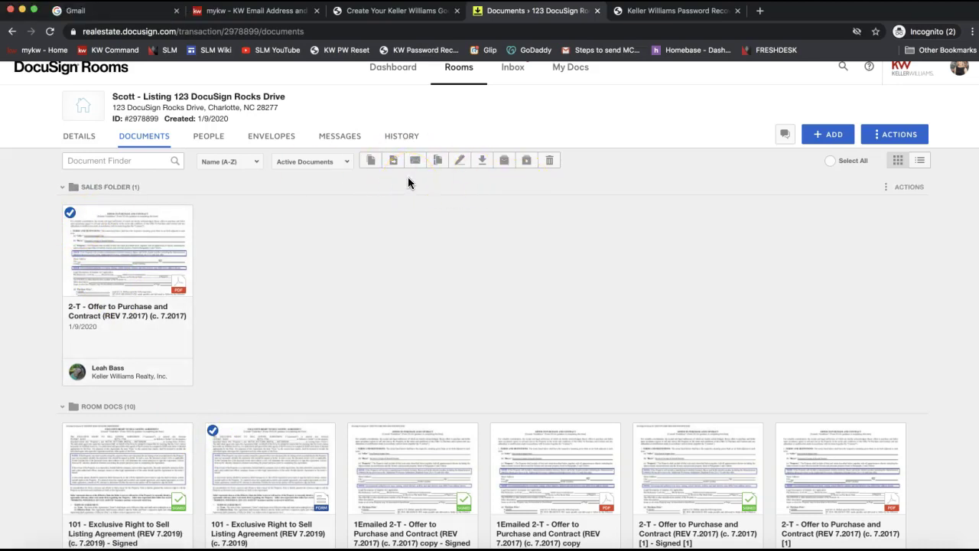
{"action": "left_click", "coordinate": [558, 203]}
{"action": "left_click", "coordinate": [429, 192]}
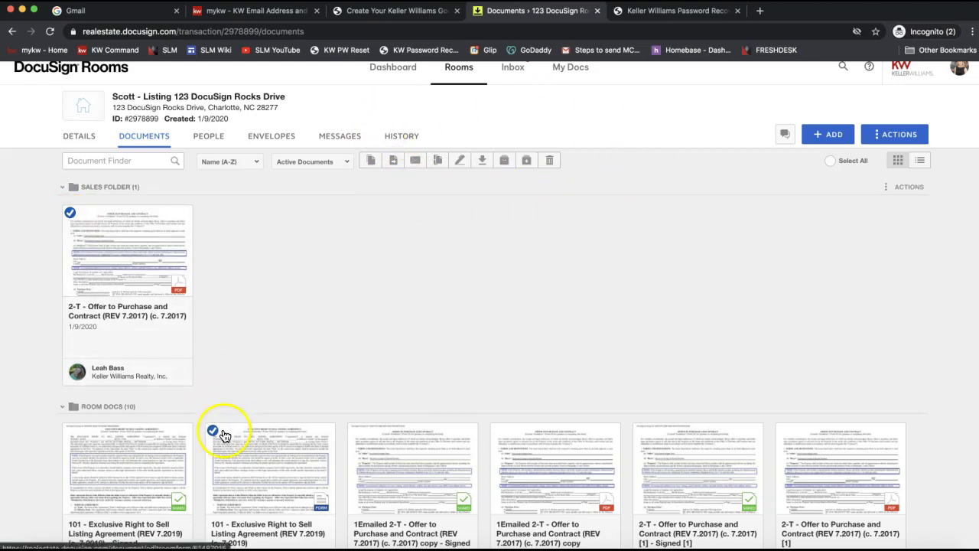
{"action": "left_click", "coordinate": [461, 162]}
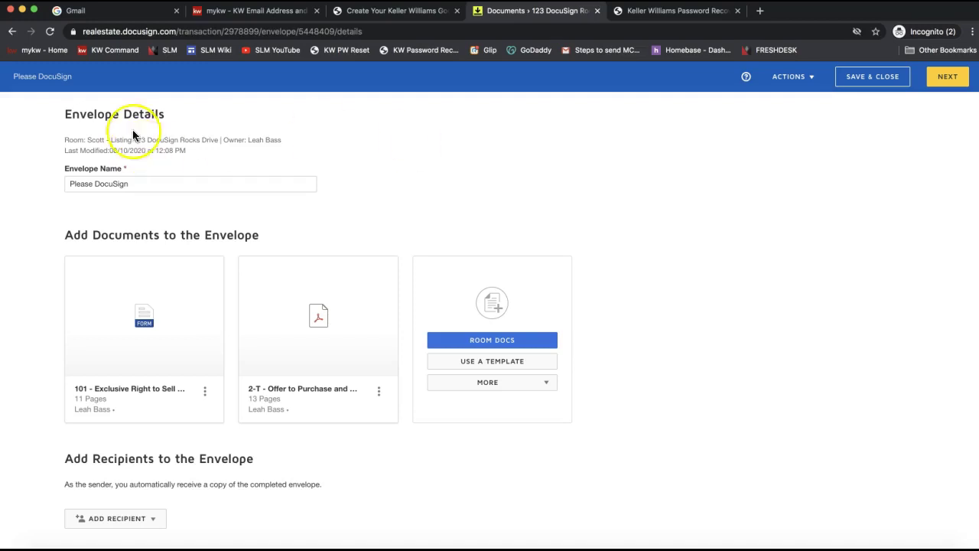
Step: Review the new envelope's details, attached documents and recipient section
{"action": "triple_click", "coordinate": [101, 113]}
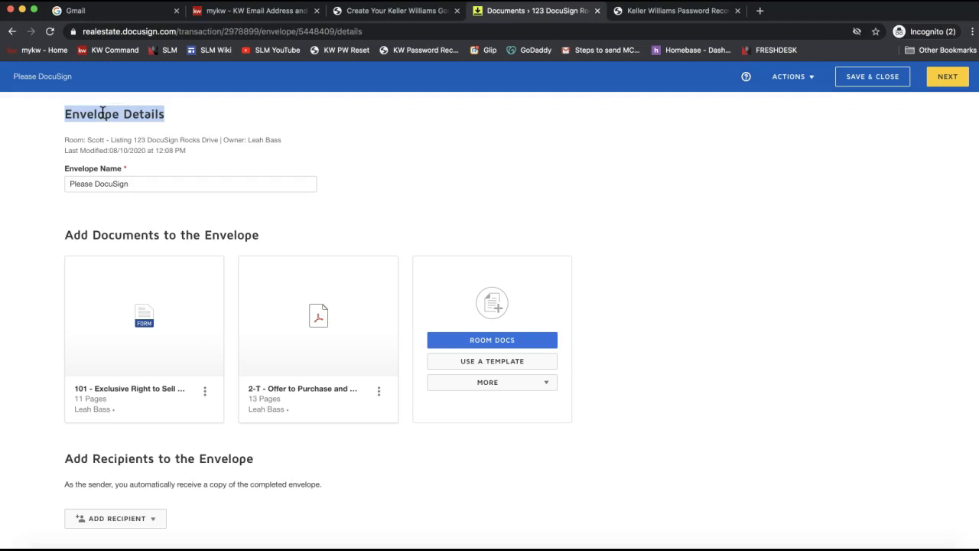
{"action": "left_click", "coordinate": [108, 310]}
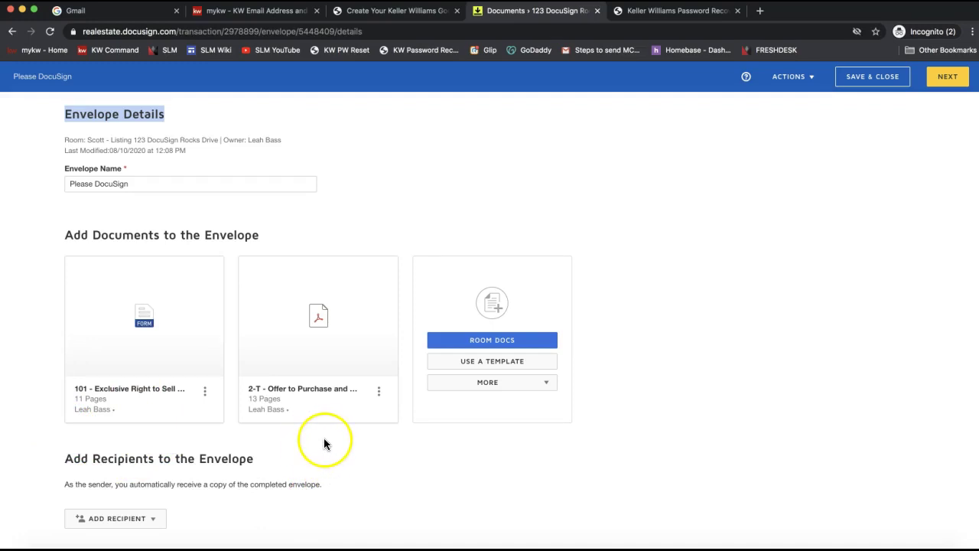
{"action": "scroll", "coordinate": [325, 444], "scroll_direction": "down", "scroll_amount": 3}
{"action": "scroll", "coordinate": [332, 455], "scroll_direction": "down", "scroll_amount": 1}
{"action": "triple_click", "coordinate": [141, 287]}
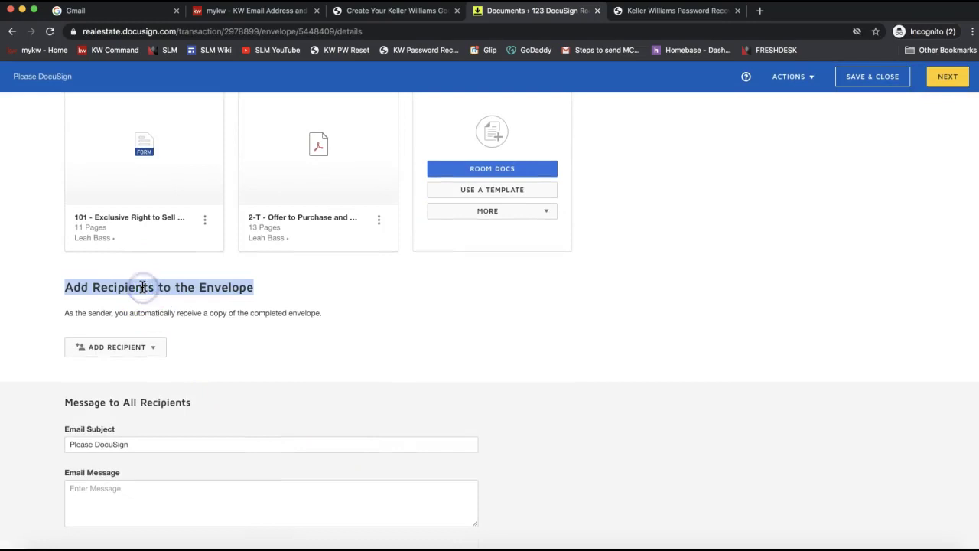
Step: Add the pre-tagged roles Seller One and Seller Two as envelope recipients, assigning the room's first and second sellers to them
{"action": "left_click", "coordinate": [139, 351]}
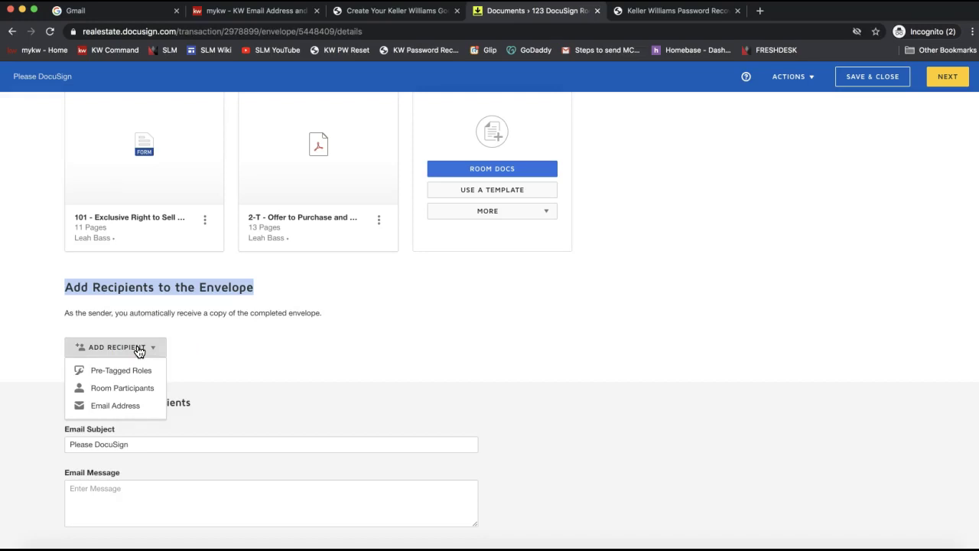
{"action": "left_click", "coordinate": [90, 347]}
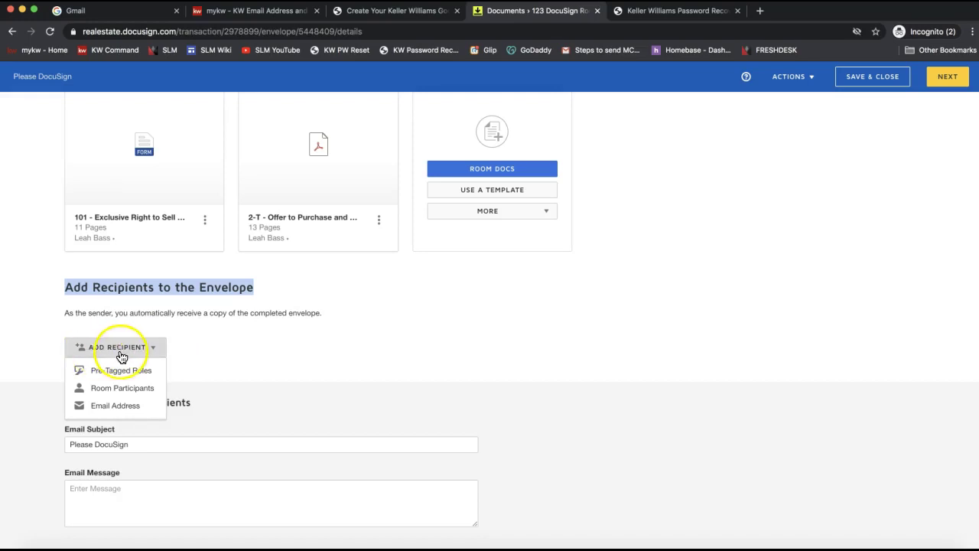
{"action": "left_click_drag", "start_coordinate": [120, 357], "coordinate": [121, 373]}
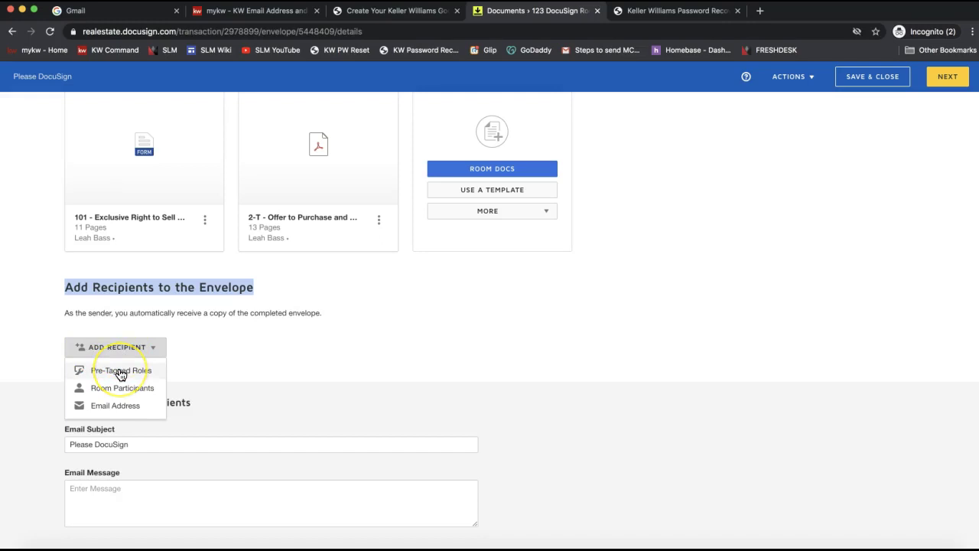
{"action": "left_click", "coordinate": [120, 374]}
{"action": "left_click", "coordinate": [105, 351]}
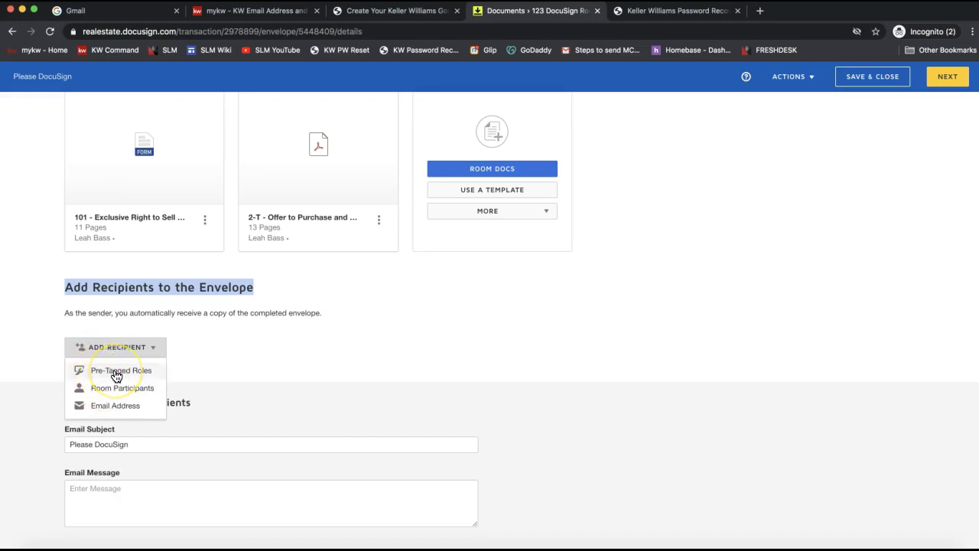
{"action": "left_click", "coordinate": [117, 373]}
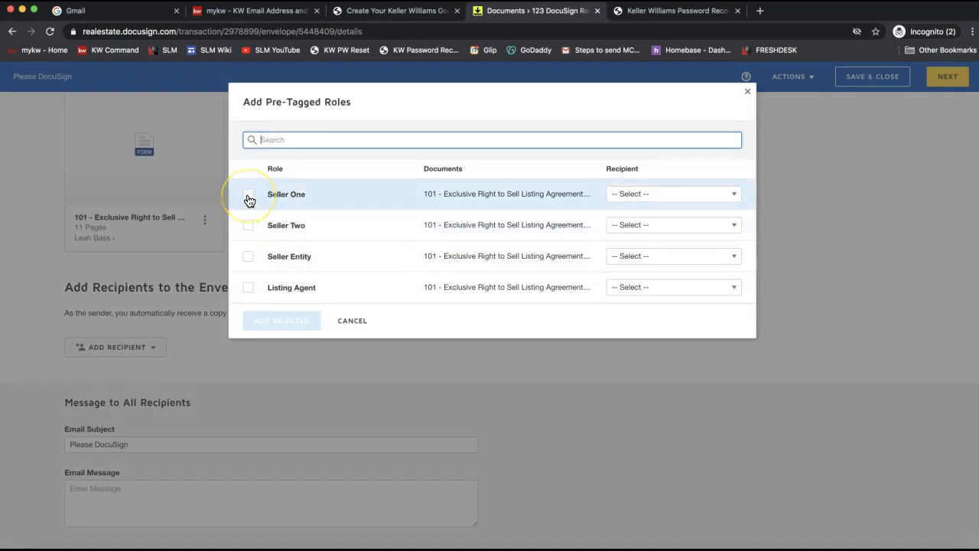
{"action": "left_click", "coordinate": [642, 197]}
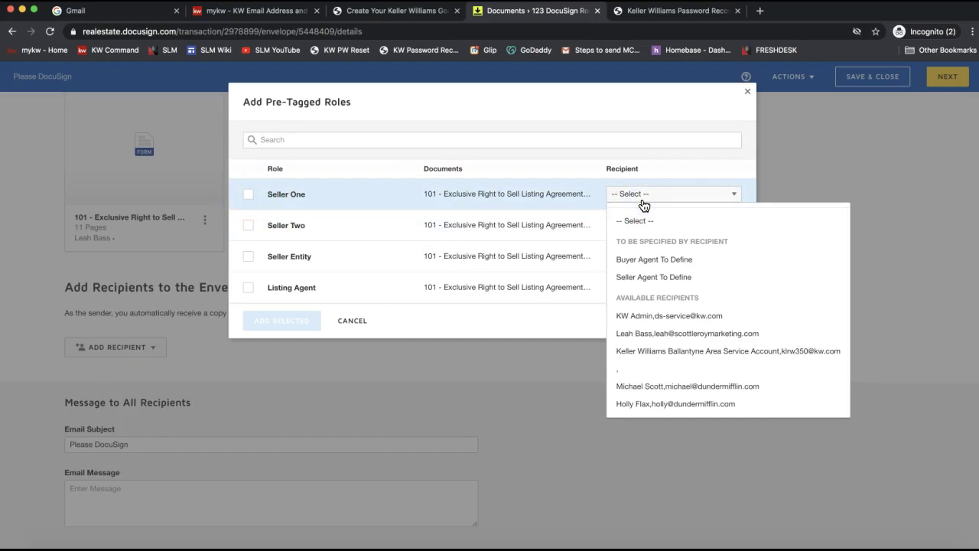
{"action": "left_click", "coordinate": [651, 405]}
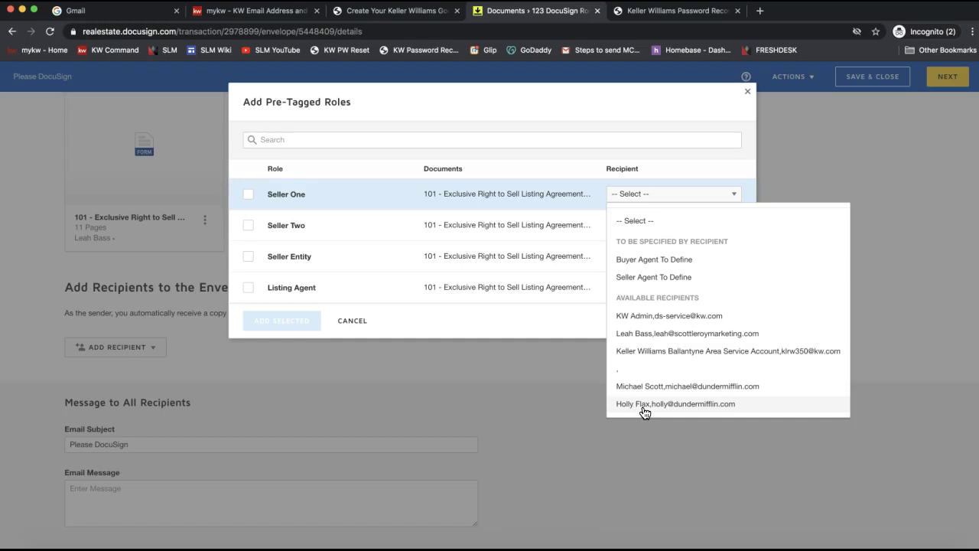
{"action": "left_click", "coordinate": [646, 386]}
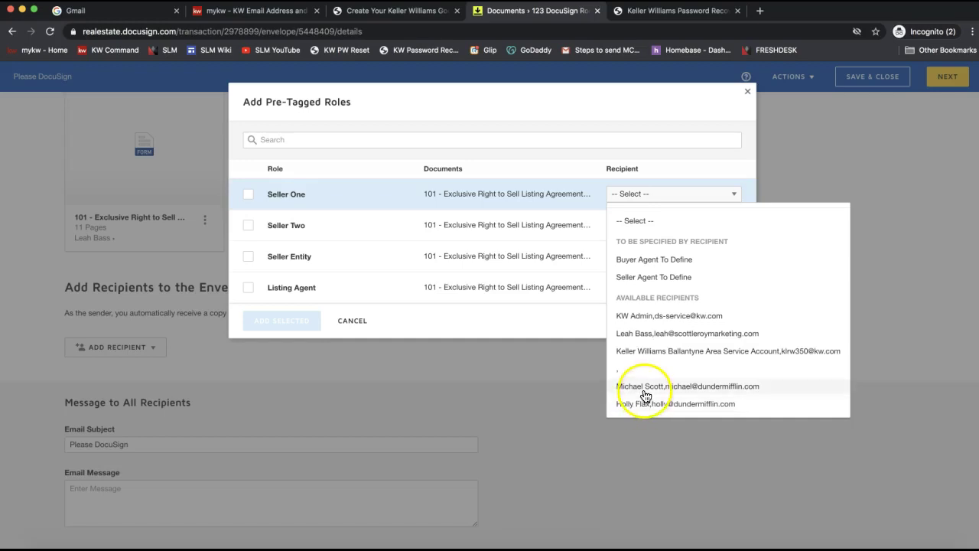
{"action": "left_click", "coordinate": [648, 228]}
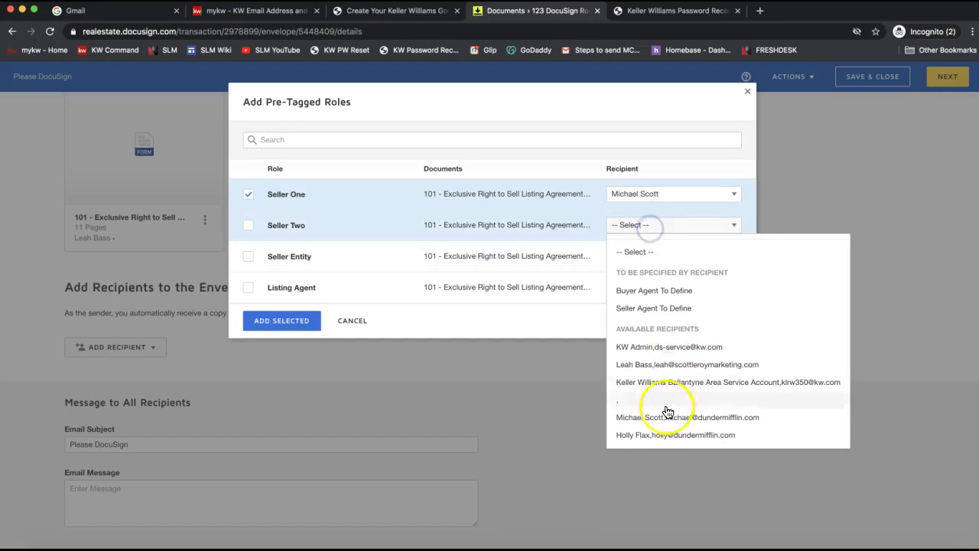
{"action": "left_click", "coordinate": [659, 431]}
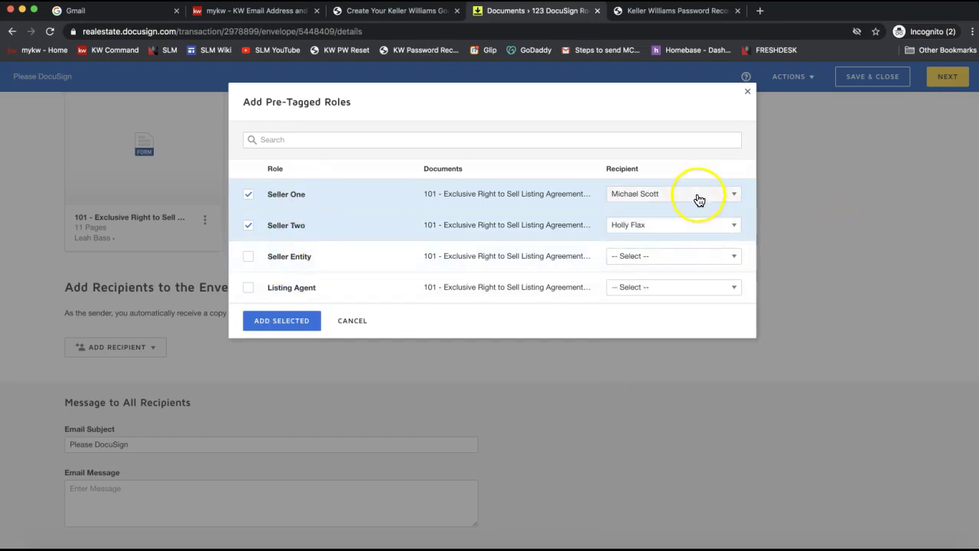
{"action": "left_click", "coordinate": [282, 321]}
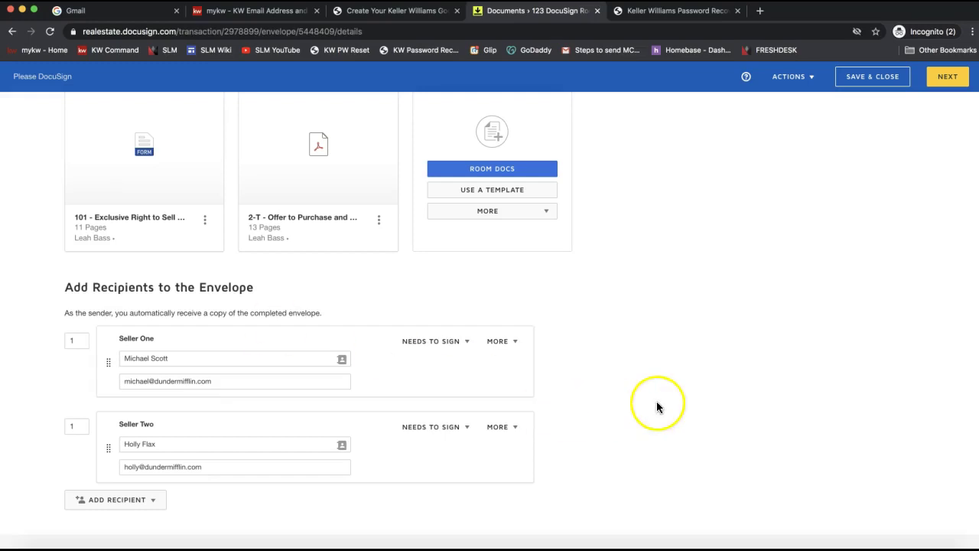
Step: Check the envelope's recipients and email message section, and proceed to the field placement stage
{"action": "scroll", "coordinate": [673, 404], "scroll_direction": "down", "scroll_amount": 2}
{"action": "left_click", "coordinate": [161, 486]}
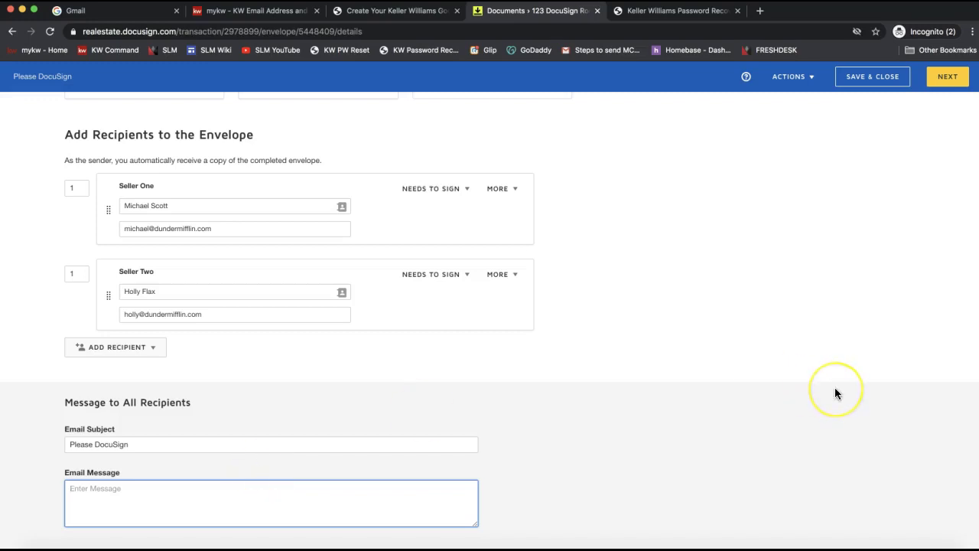
{"action": "scroll", "coordinate": [835, 387], "scroll_direction": "up", "scroll_amount": 2}
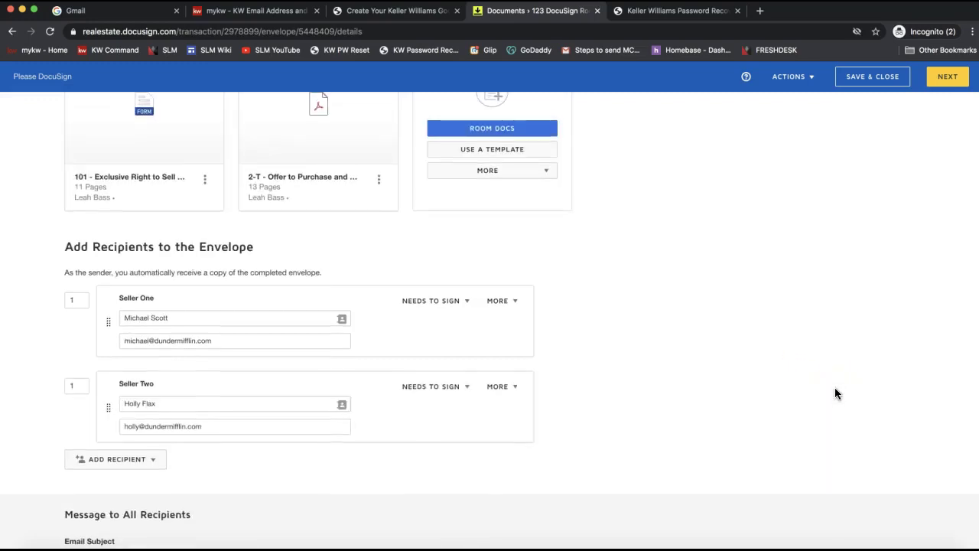
{"action": "scroll", "coordinate": [834, 387], "scroll_direction": "up", "scroll_amount": 3}
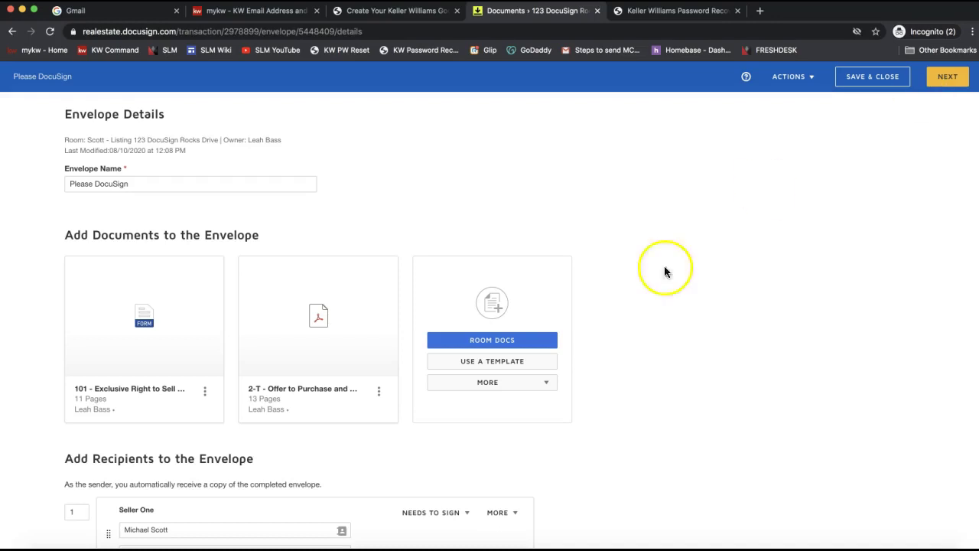
{"action": "scroll", "coordinate": [620, 304], "scroll_direction": "down", "scroll_amount": 5}
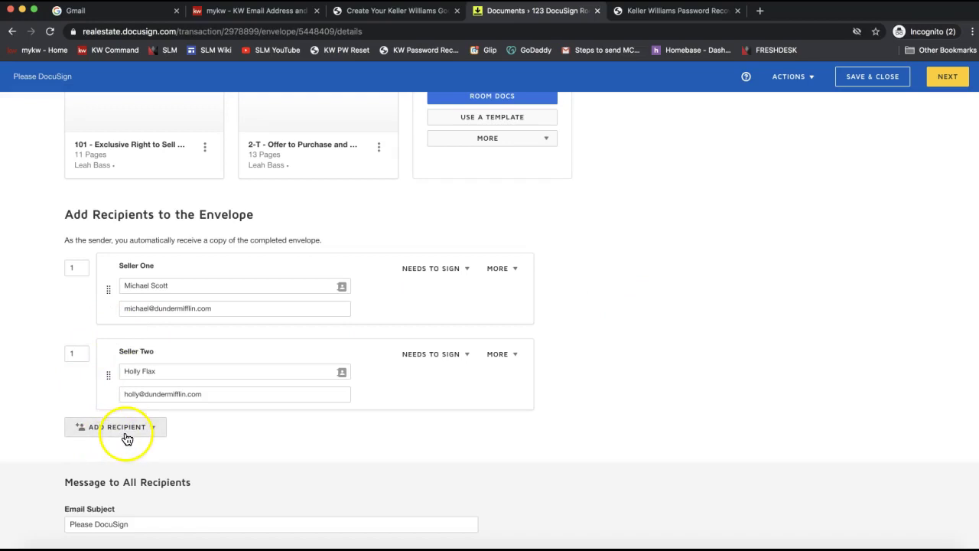
{"action": "scroll", "coordinate": [824, 400], "scroll_direction": "up", "scroll_amount": 5}
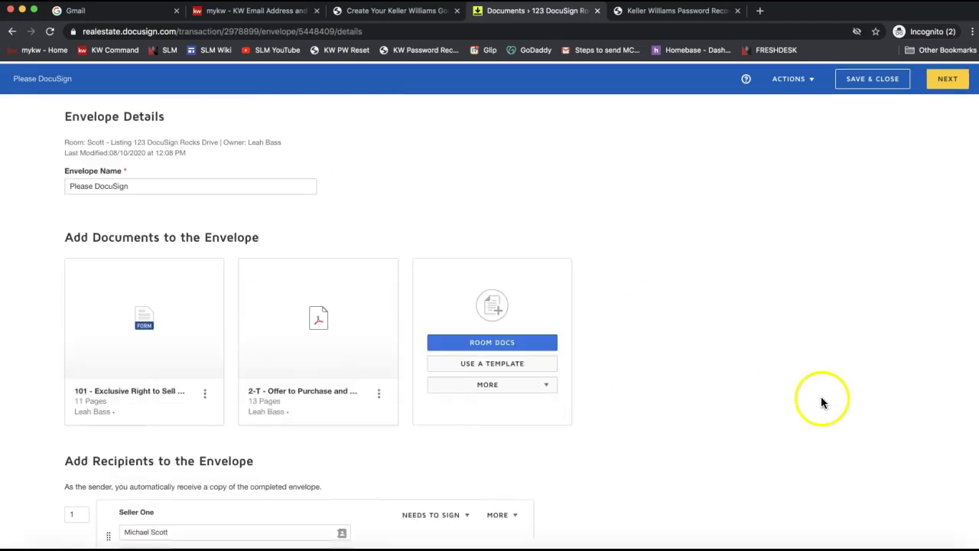
{"action": "left_click", "coordinate": [948, 78]}
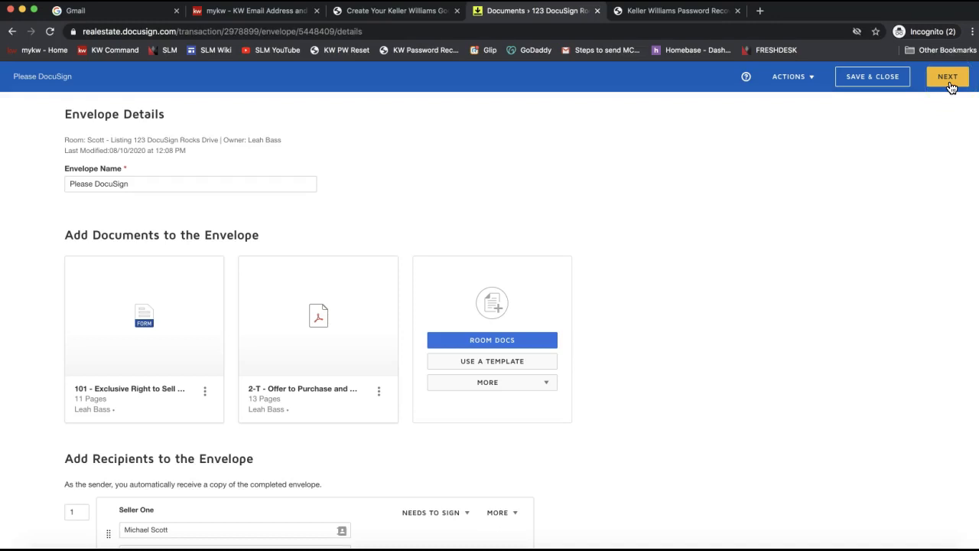
{"action": "left_click", "coordinate": [950, 86]}
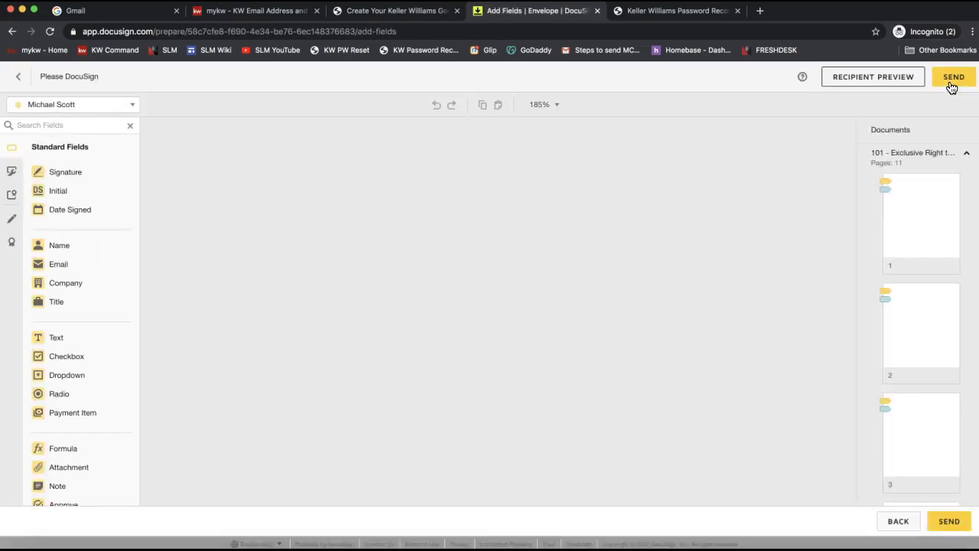
Step: Examine the first page of the listing agreement in the envelope, including its pre-filled seller and firm entries
{"action": "scroll", "coordinate": [463, 290], "scroll_direction": "down", "scroll_amount": 1}
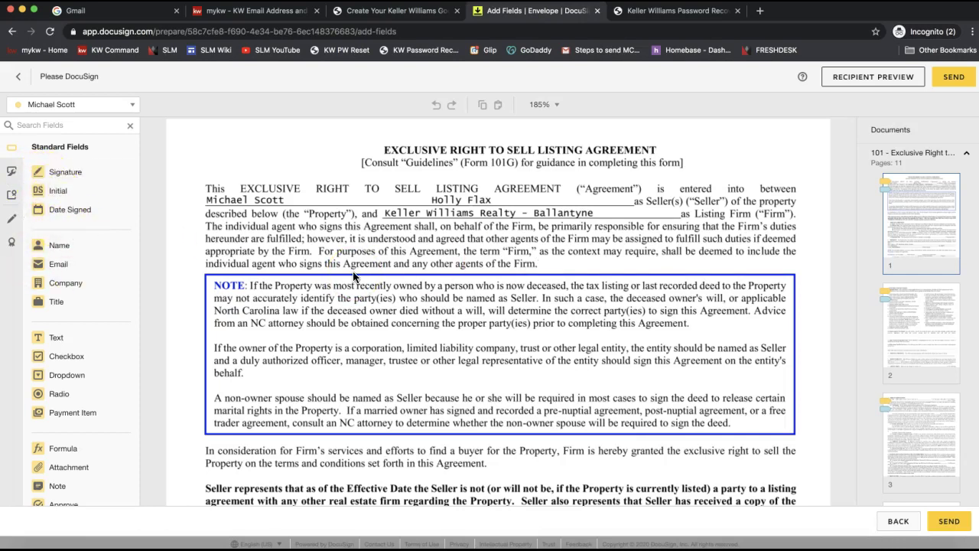
{"action": "left_click", "coordinate": [509, 252]}
{"action": "scroll", "coordinate": [508, 247], "scroll_direction": "down", "scroll_amount": 4}
{"action": "scroll", "coordinate": [507, 246], "scroll_direction": "up", "scroll_amount": 4}
{"action": "left_click", "coordinate": [490, 194]}
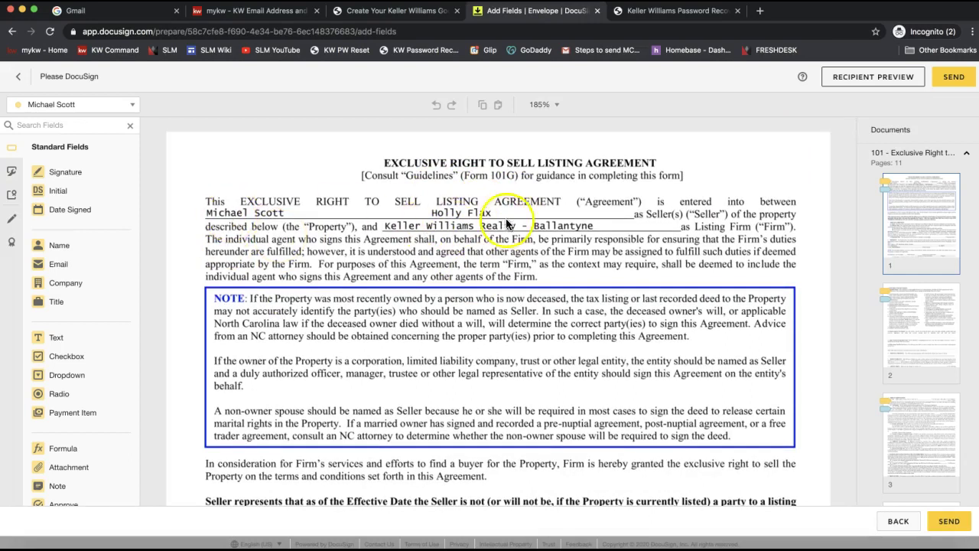
Step: Examine the listing agreement's first page, including its term and property entries, the pre-placed seller Initial fields and the colour-coded recipient list
{"action": "scroll", "coordinate": [491, 274], "scroll_direction": "down", "scroll_amount": 3}
{"action": "scroll", "coordinate": [487, 273], "scroll_direction": "down", "scroll_amount": 2}
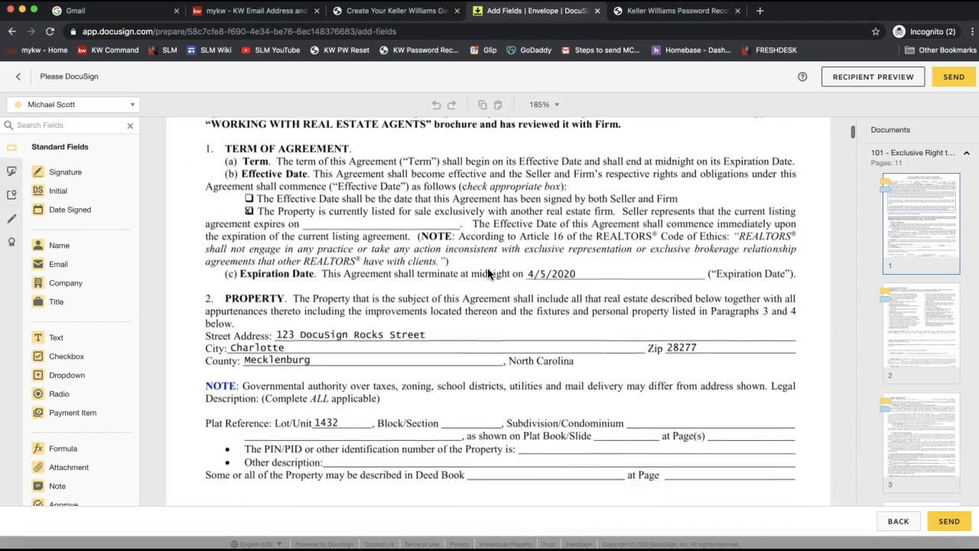
{"action": "scroll", "coordinate": [526, 339], "scroll_direction": "up", "scroll_amount": 1}
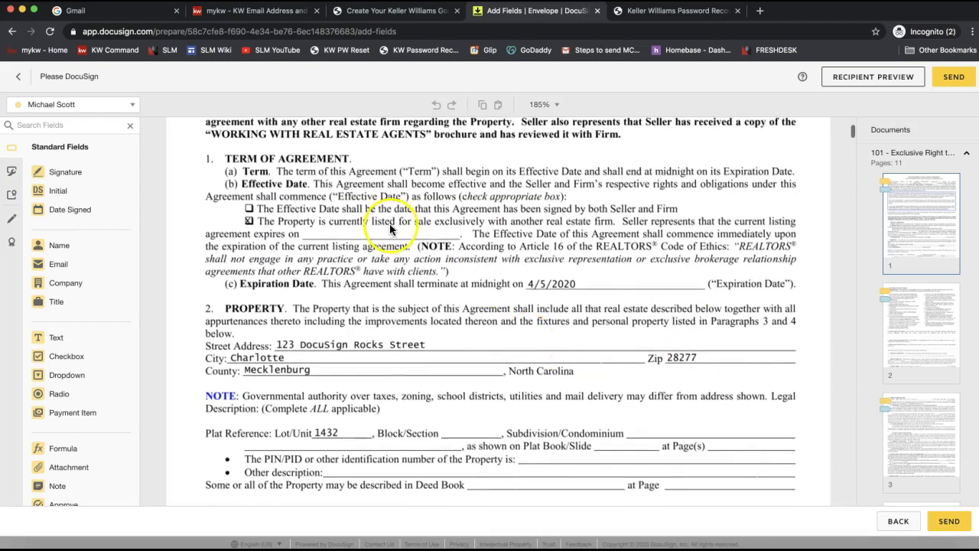
{"action": "scroll", "coordinate": [579, 296], "scroll_direction": "down", "scroll_amount": 2}
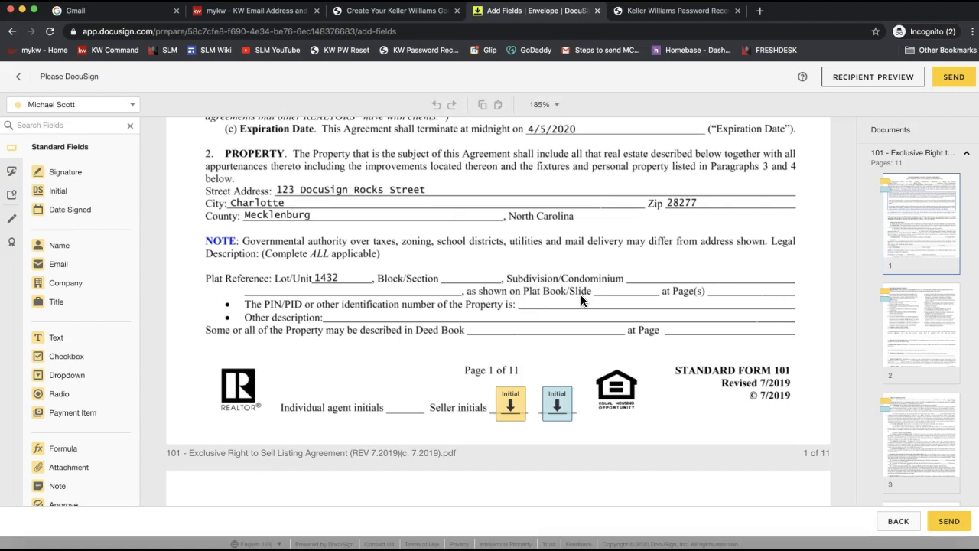
{"action": "left_click", "coordinate": [500, 423]}
{"action": "left_click", "coordinate": [509, 431]}
{"action": "left_click", "coordinate": [505, 420]}
{"action": "left_click", "coordinate": [553, 416]}
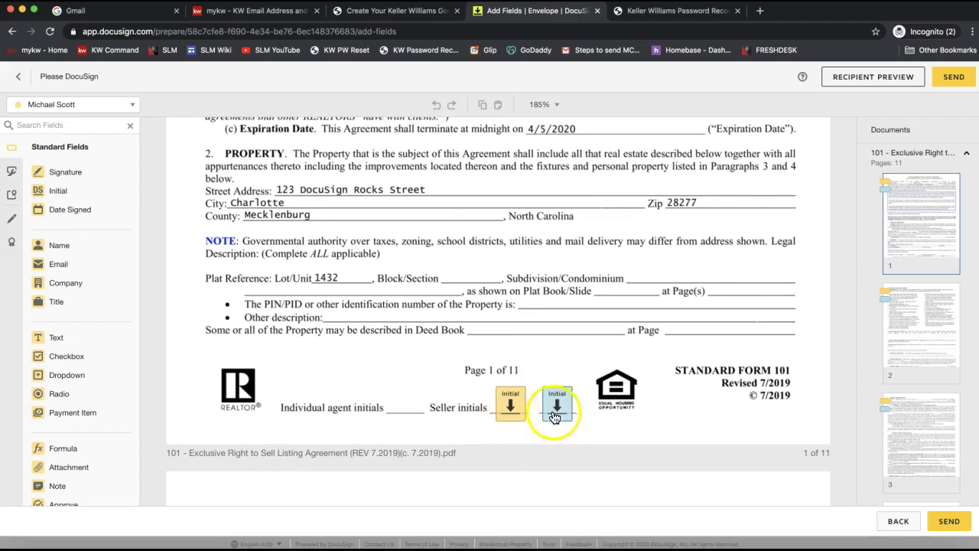
{"action": "left_click", "coordinate": [524, 419]}
{"action": "left_click", "coordinate": [87, 110]}
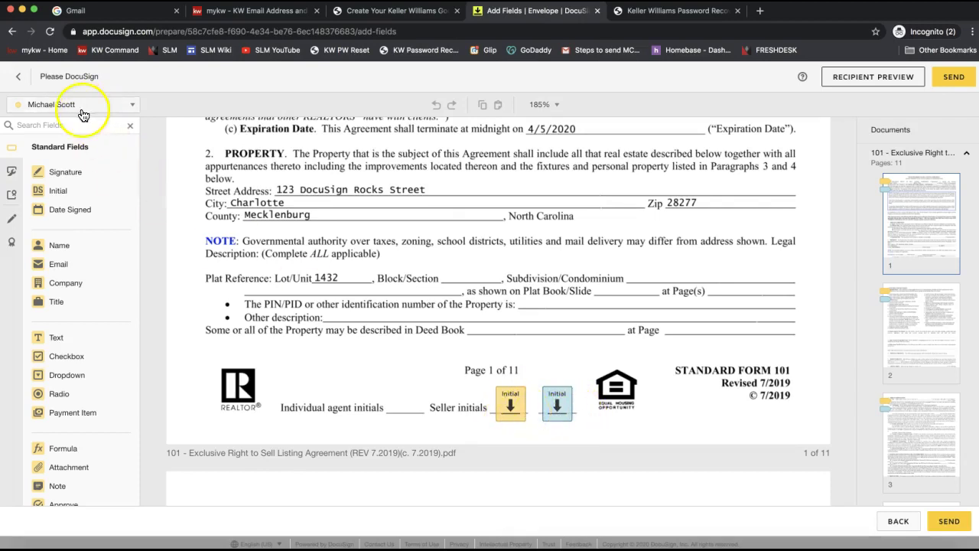
{"action": "left_click", "coordinate": [17, 109]}
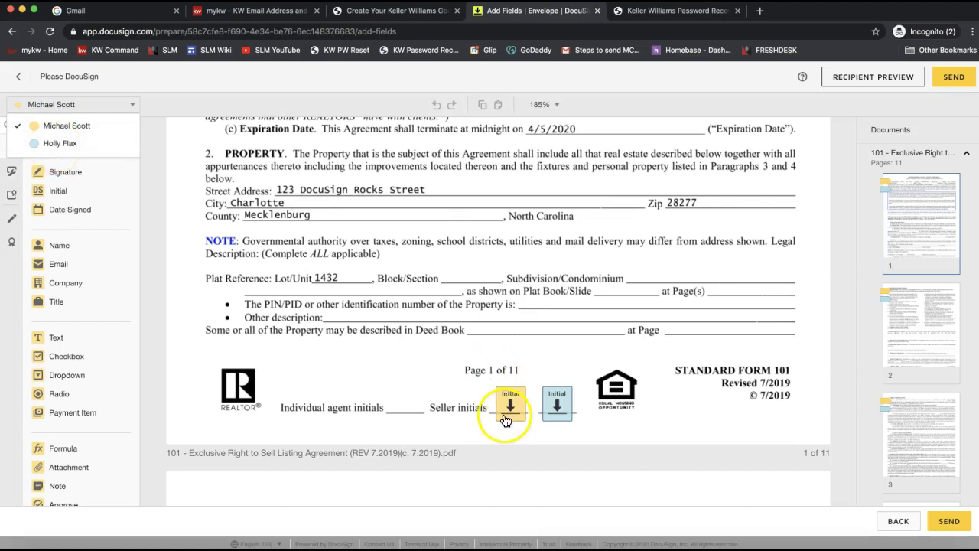
{"action": "left_click", "coordinate": [535, 340]}
Step: Check the pre-placed Initial, Signature and Date Signed fields for both sellers on the remaining pages of the listing agreement
{"action": "scroll", "coordinate": [535, 341], "scroll_direction": "down", "scroll_amount": 10}
{"action": "scroll", "coordinate": [535, 340], "scroll_direction": "down", "scroll_amount": 5}
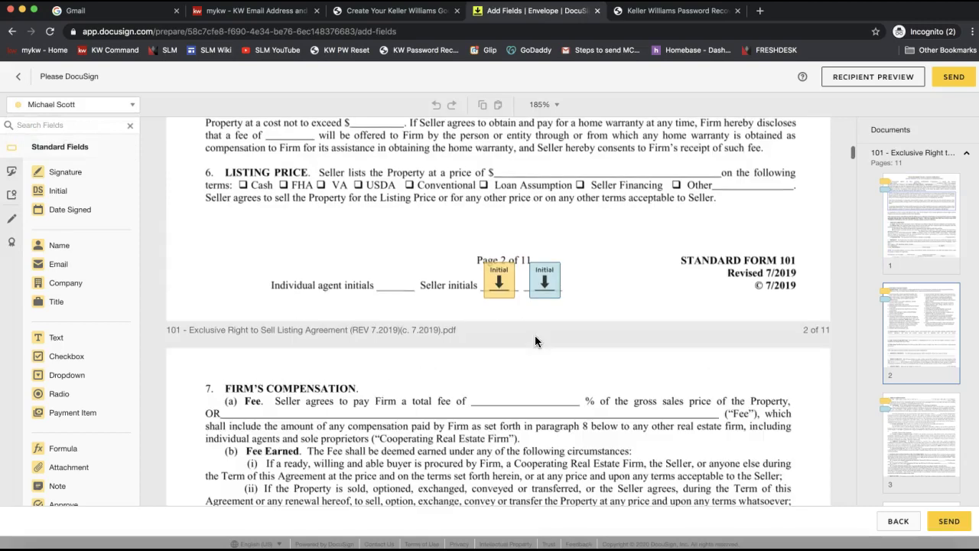
{"action": "scroll", "coordinate": [543, 309], "scroll_direction": "down", "scroll_amount": 15}
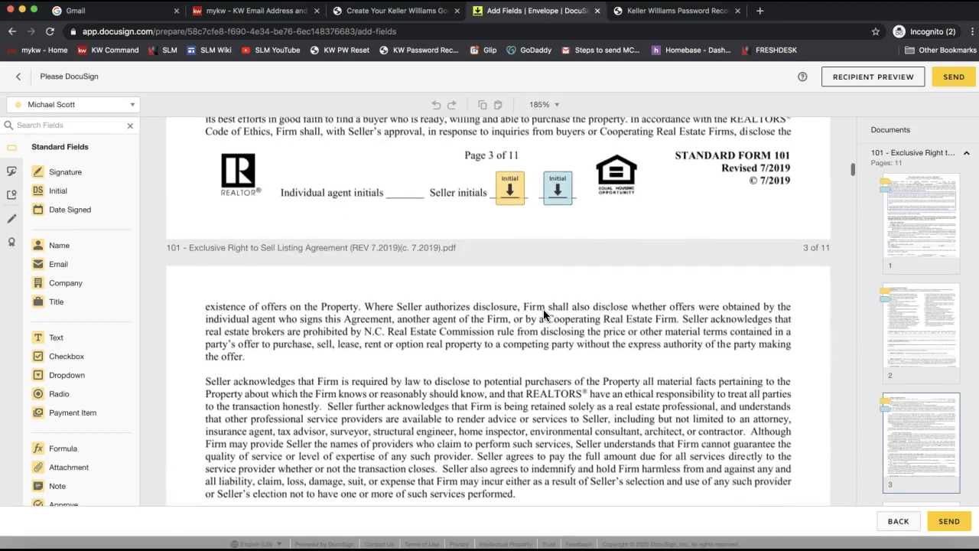
{"action": "scroll", "coordinate": [545, 315], "scroll_direction": "down", "scroll_amount": 15}
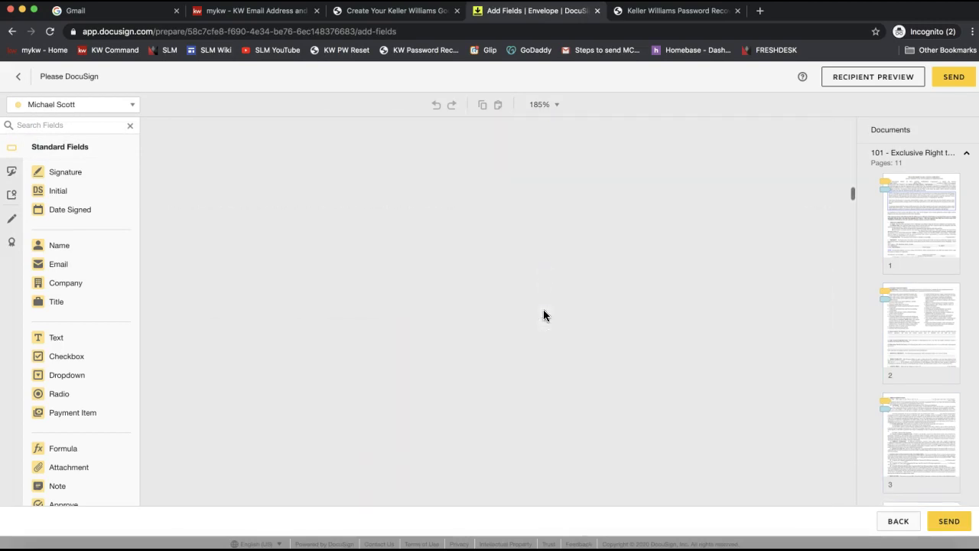
{"action": "scroll", "coordinate": [769, 276], "scroll_direction": "down", "scroll_amount": 10}
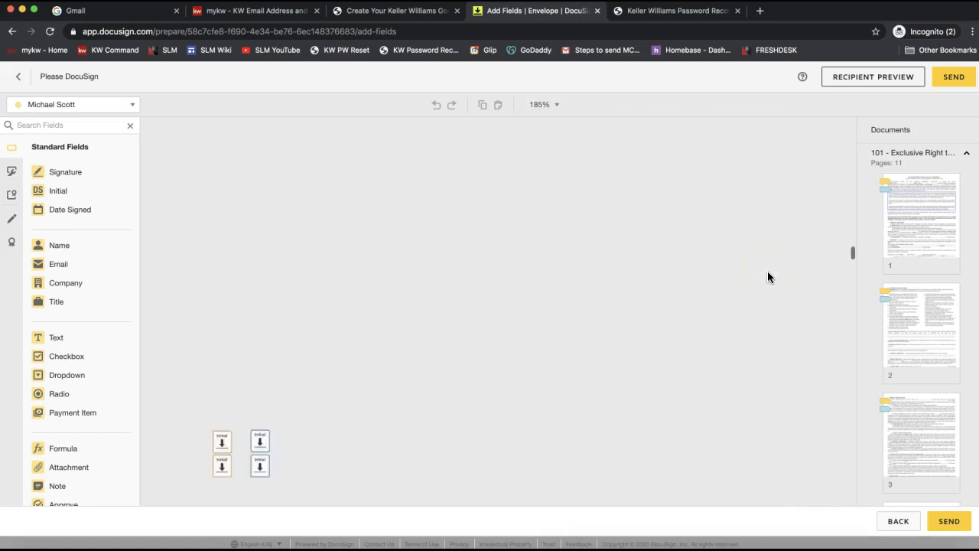
{"action": "scroll", "coordinate": [767, 270], "scroll_direction": "down", "scroll_amount": 3}
{"action": "scroll", "coordinate": [767, 271], "scroll_direction": "up", "scroll_amount": 5}
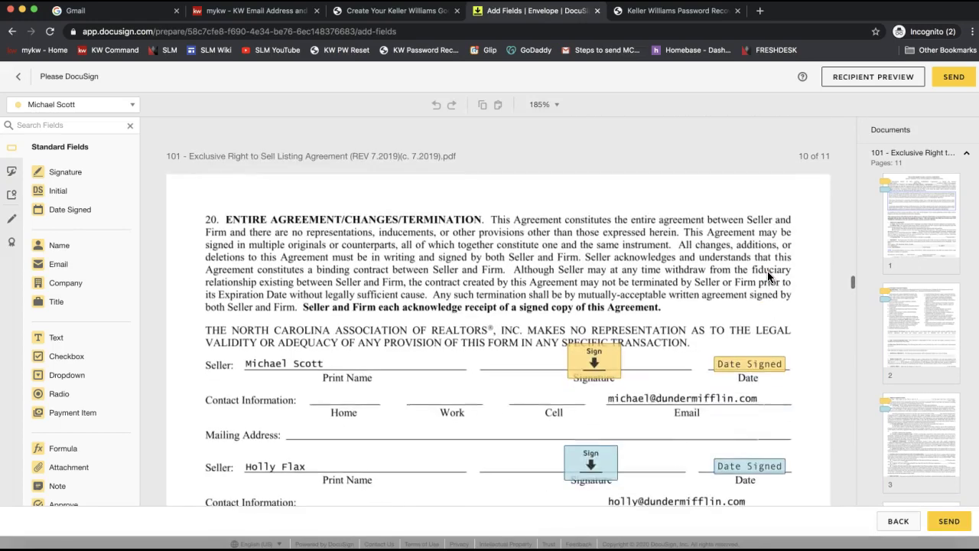
{"action": "scroll", "coordinate": [715, 382], "scroll_direction": "down", "scroll_amount": 15}
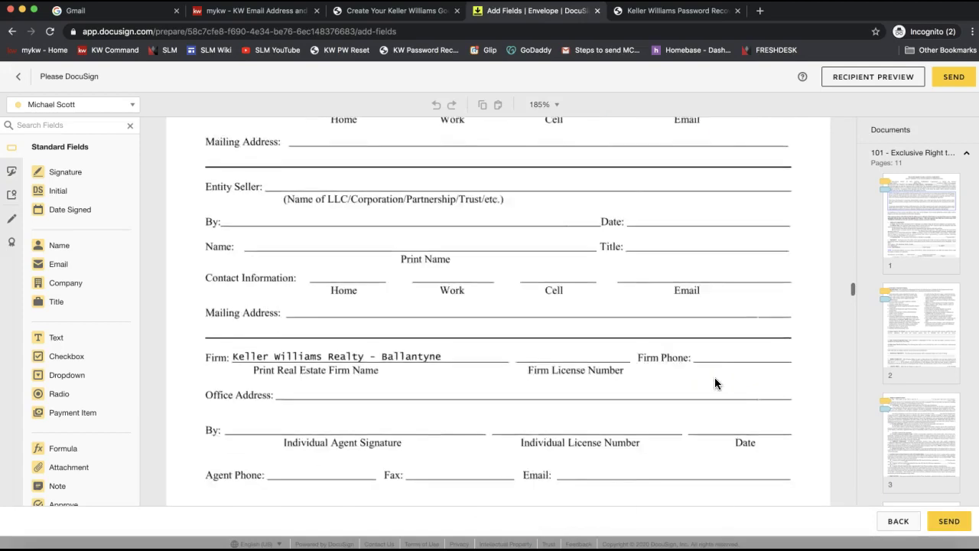
Step: Place an Initial field for the first seller in the first Seller's initials box on page 1 of the Offer to Purchase and Contract
{"action": "scroll", "coordinate": [716, 383], "scroll_direction": "down", "scroll_amount": 5}
{"action": "scroll", "coordinate": [715, 382], "scroll_direction": "up", "scroll_amount": 4}
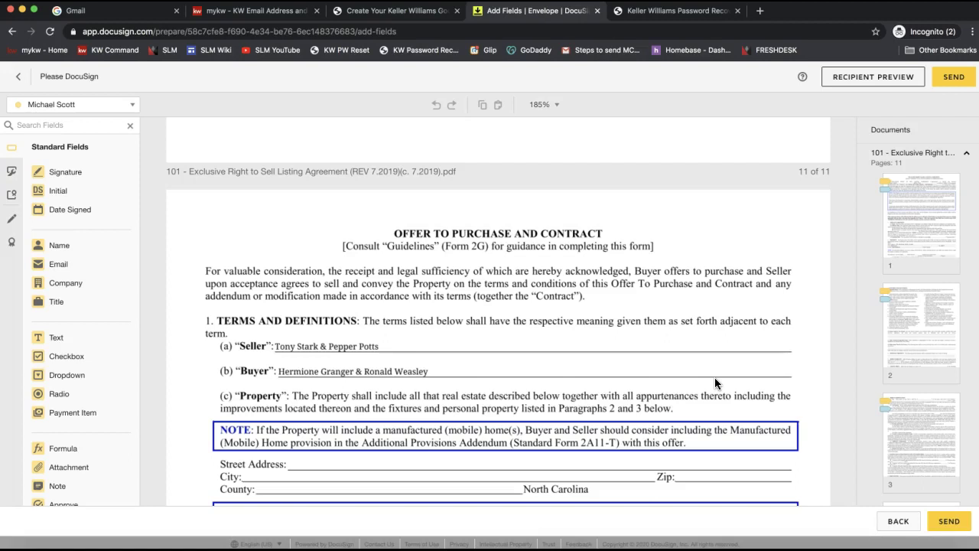
{"action": "scroll", "coordinate": [715, 382], "scroll_direction": "down", "scroll_amount": 10}
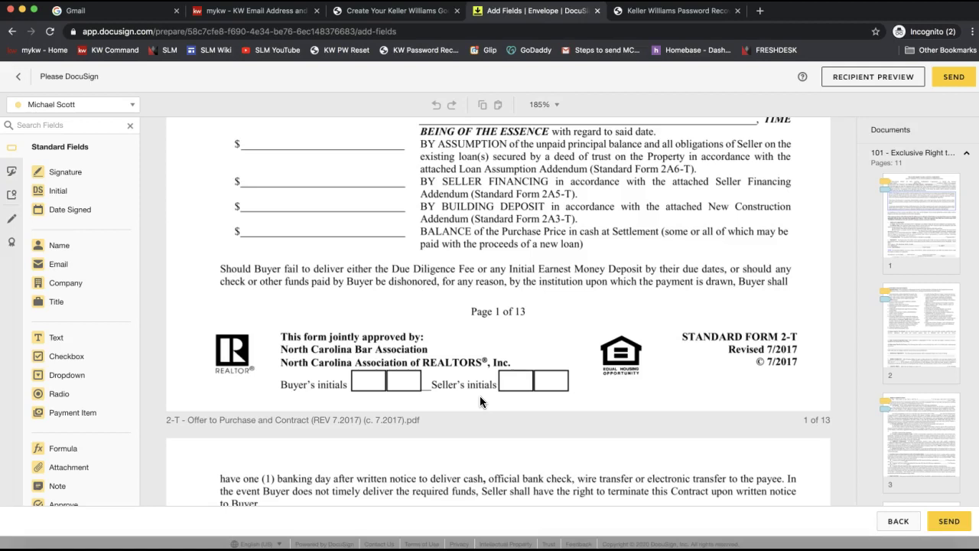
{"action": "left_click", "coordinate": [76, 198]}
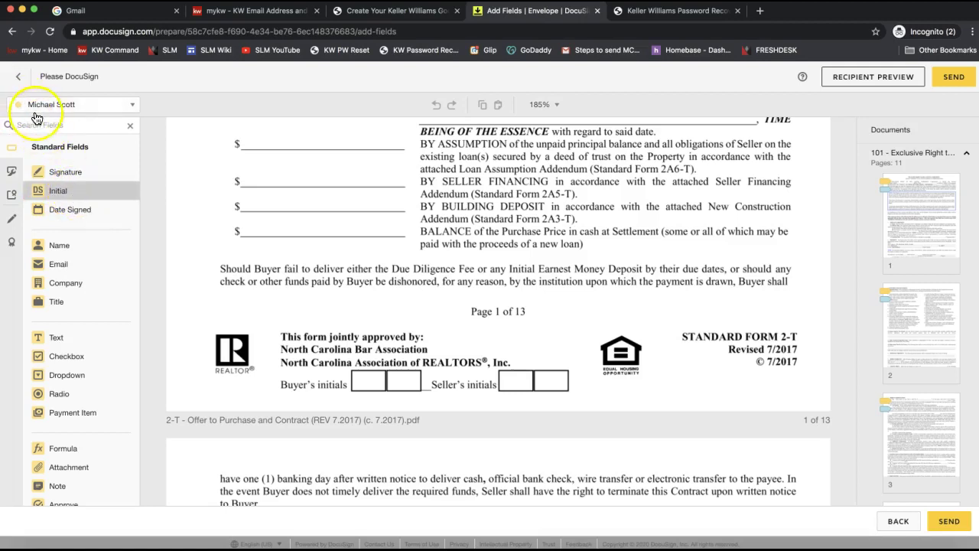
{"action": "left_click", "coordinate": [498, 360]}
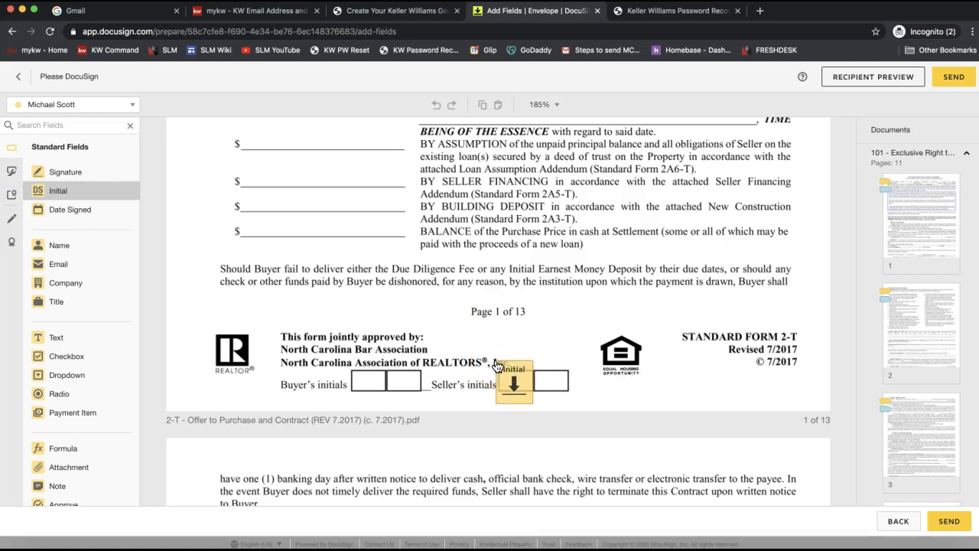
{"action": "left_click", "coordinate": [515, 404]}
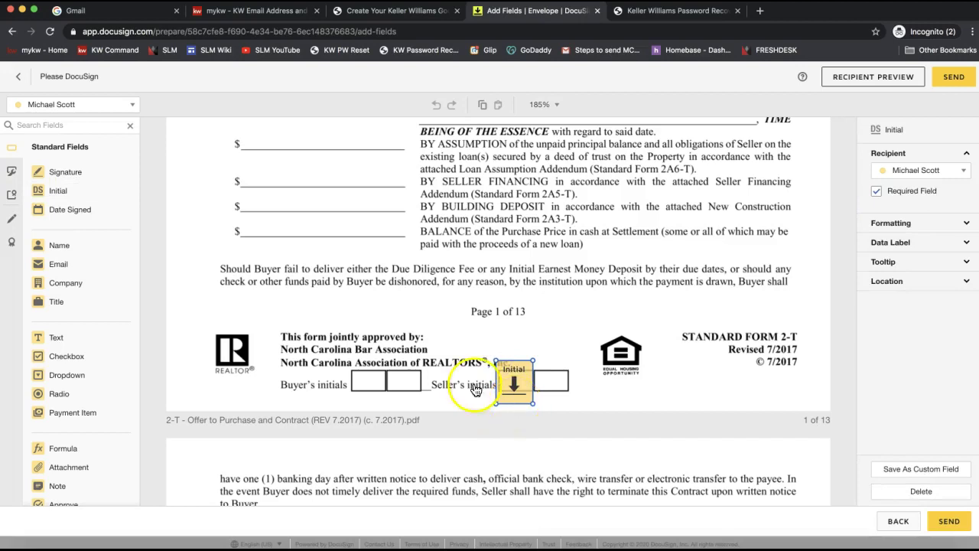
Step: Place an Initial field for the second seller in the second Seller's initials box on the contract's first page
{"action": "left_click", "coordinate": [57, 111]}
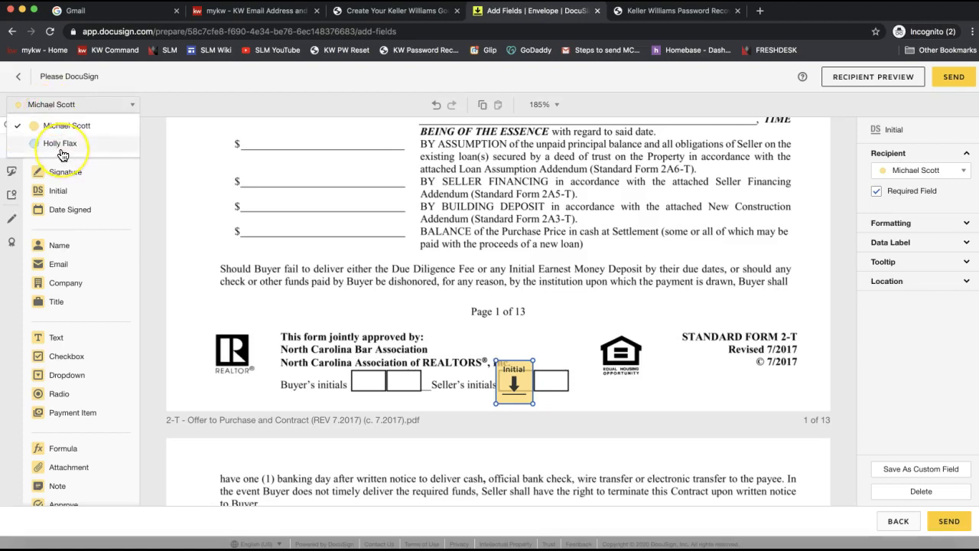
{"action": "left_click", "coordinate": [61, 152]}
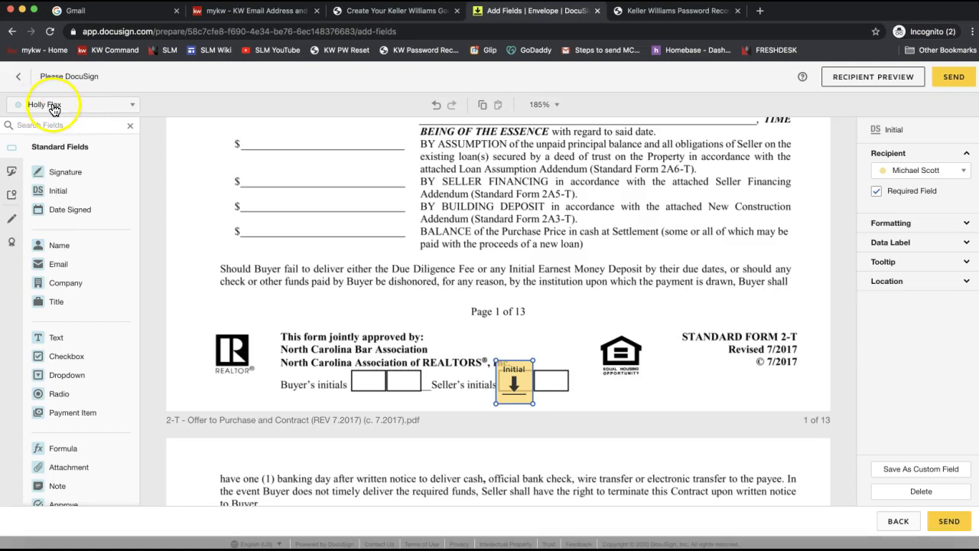
{"action": "left_click", "coordinate": [54, 107]}
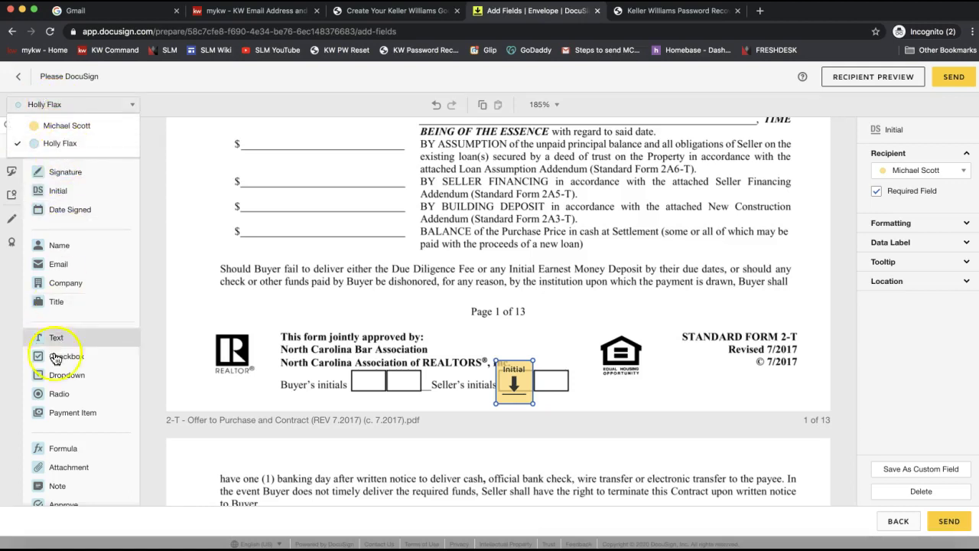
{"action": "left_click", "coordinate": [58, 192]}
{"action": "left_click_drag", "start_coordinate": [57, 192], "coordinate": [537, 367]}
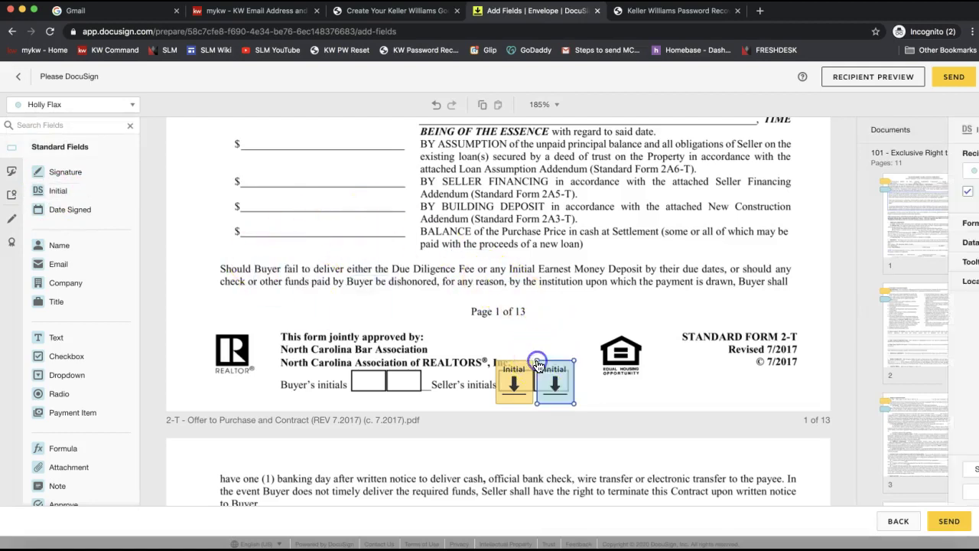
{"action": "left_click", "coordinate": [586, 332]}
Step: Place Signature and Date Signed fields for the second seller on the first Seller and Date lines of the contract's signature page
{"action": "scroll", "coordinate": [585, 332], "scroll_direction": "down", "scroll_amount": 15}
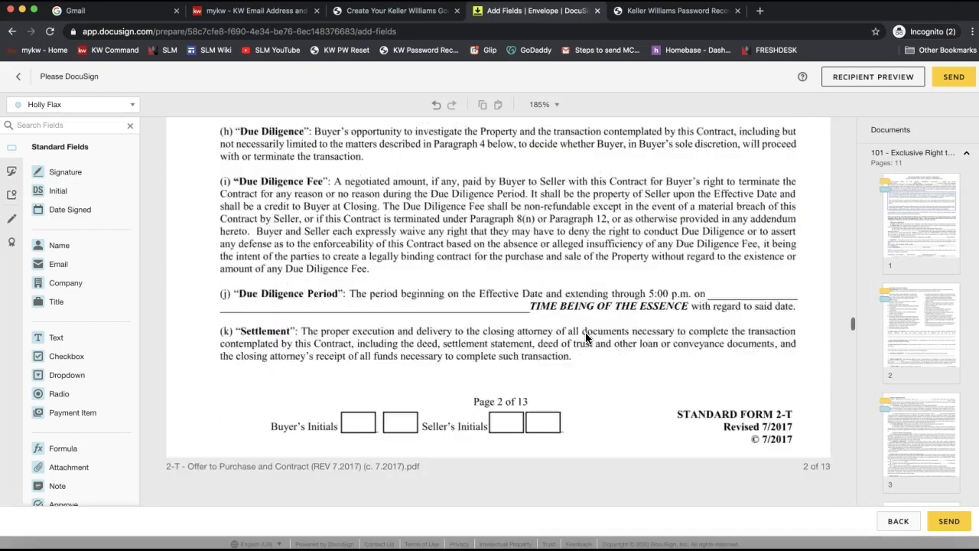
{"action": "scroll", "coordinate": [585, 331], "scroll_direction": "down", "scroll_amount": 3}
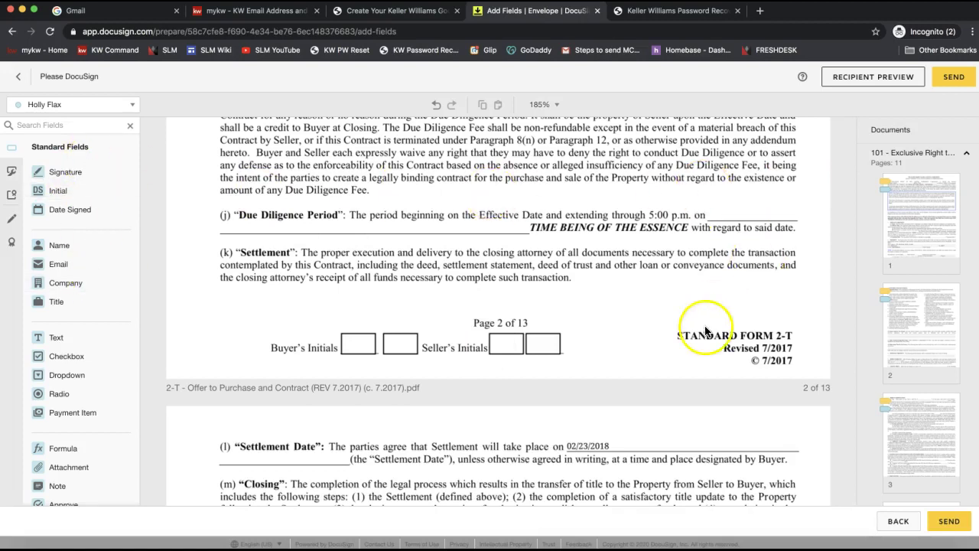
{"action": "scroll", "coordinate": [705, 331], "scroll_direction": "down", "scroll_amount": 10}
{"action": "left_click", "coordinate": [853, 351]}
{"action": "left_click_drag", "start_coordinate": [853, 351], "coordinate": [849, 500]}
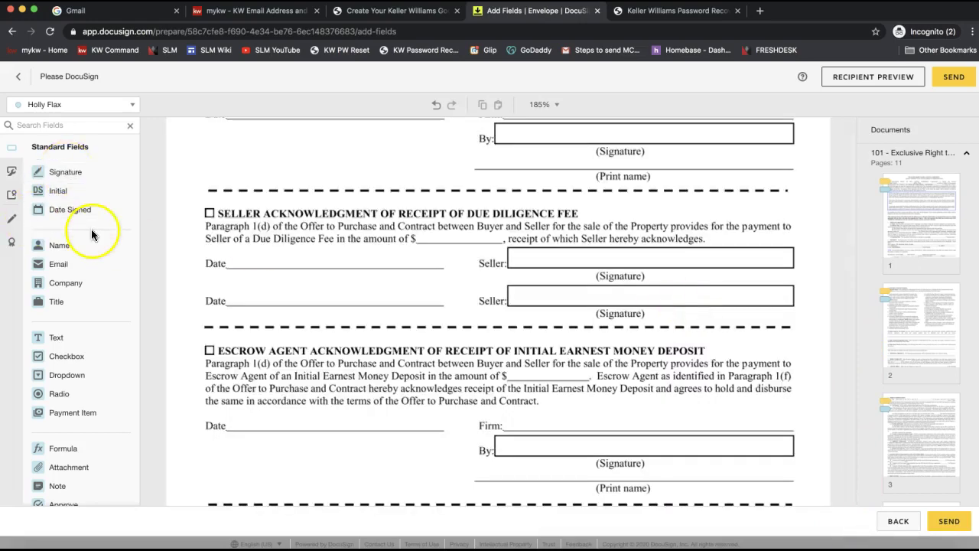
{"action": "scroll", "coordinate": [359, 260], "scroll_direction": "up", "scroll_amount": 3}
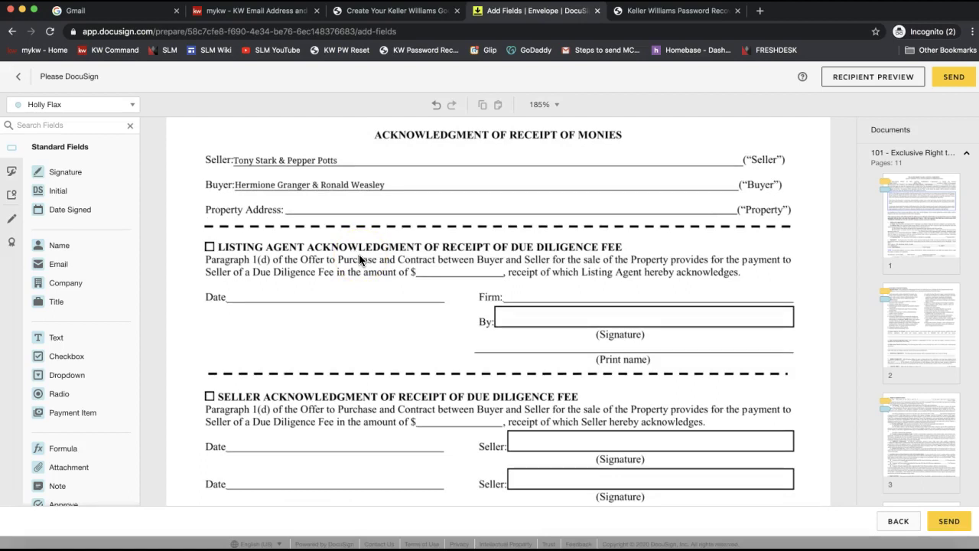
{"action": "mouse_move", "coordinate": [66, 175]}
{"action": "left_mouse_down"}
{"action": "mouse_move", "coordinate": [264, 229]}
{"action": "mouse_move", "coordinate": [384, 297]}
{"action": "mouse_move", "coordinate": [456, 319]}
{"action": "mouse_move", "coordinate": [474, 342]}
{"action": "left_mouse_up"}
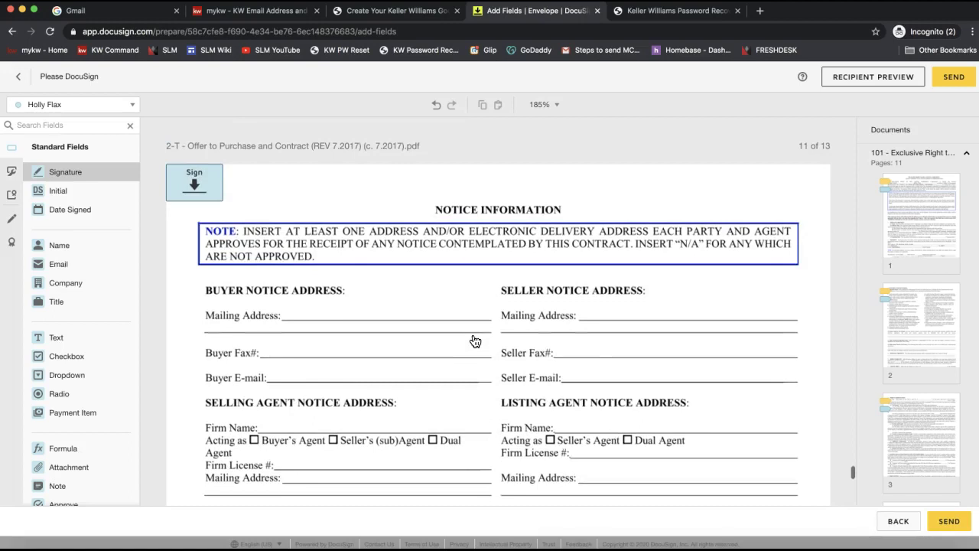
{"action": "scroll", "coordinate": [673, 397], "scroll_direction": "down", "scroll_amount": 15}
{"action": "left_click_drag", "start_coordinate": [672, 397], "coordinate": [550, 300]}
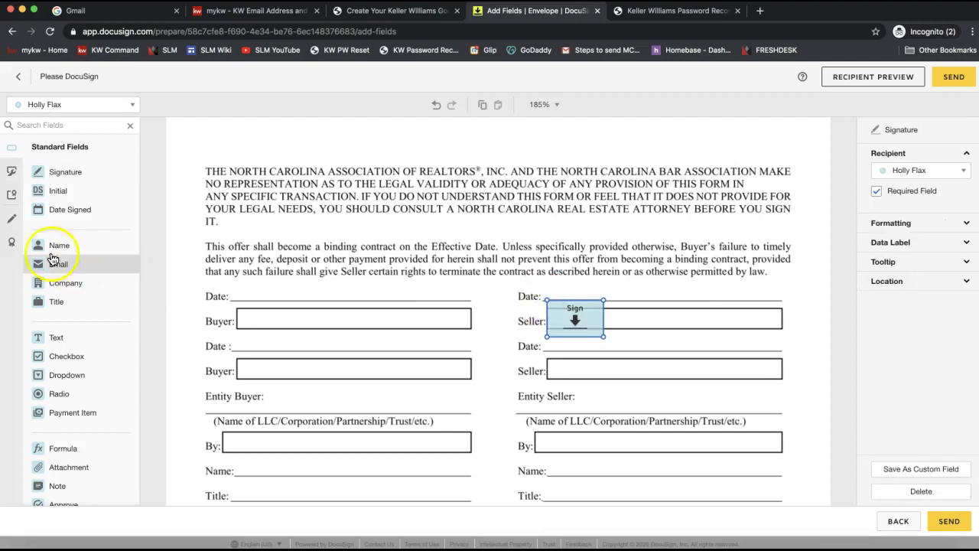
{"action": "mouse_move", "coordinate": [69, 216]}
{"action": "left_mouse_down"}
{"action": "mouse_move", "coordinate": [564, 284]}
{"action": "mouse_move", "coordinate": [551, 290]}
{"action": "left_mouse_up"}
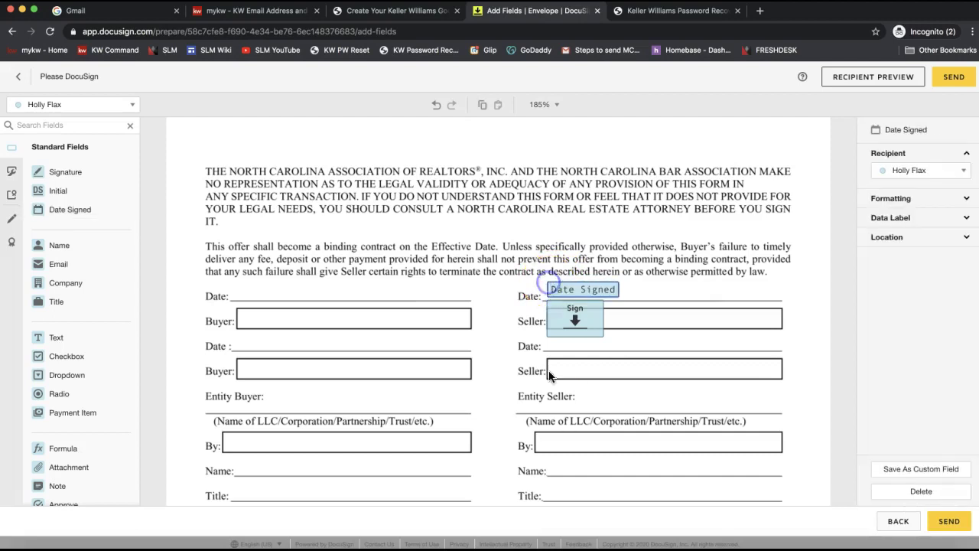
{"action": "left_click", "coordinate": [574, 310]}
{"action": "left_click", "coordinate": [574, 296]}
Step: Place Signature and Date Signed fields for the first seller on the second Seller and Date lines of the contract's signature page
{"action": "left_click", "coordinate": [81, 104]}
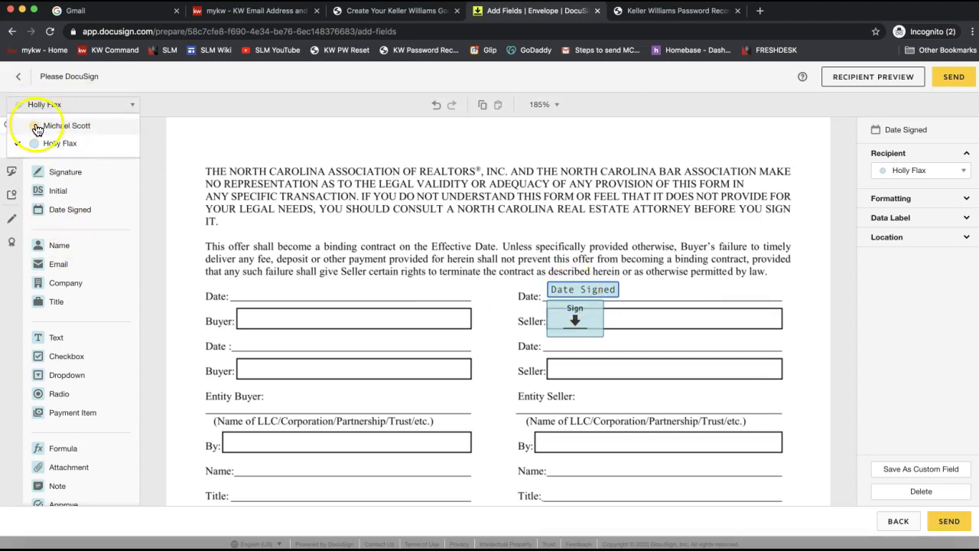
{"action": "left_click", "coordinate": [36, 128]}
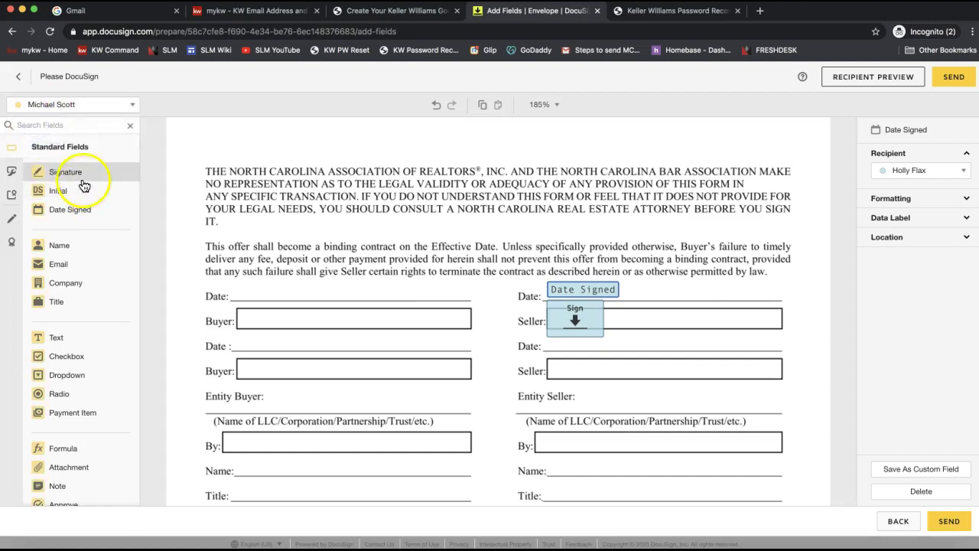
{"action": "left_click", "coordinate": [67, 173]}
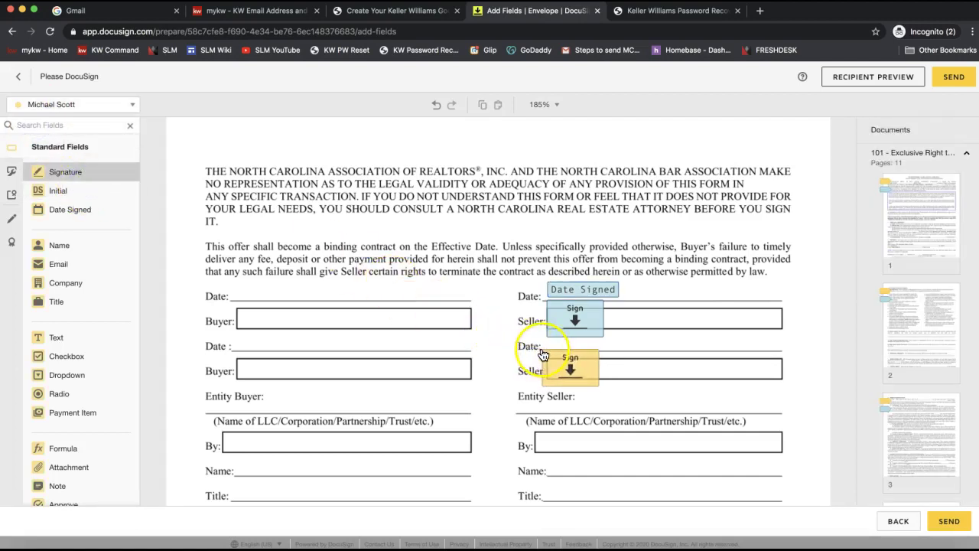
{"action": "left_click", "coordinate": [546, 358]}
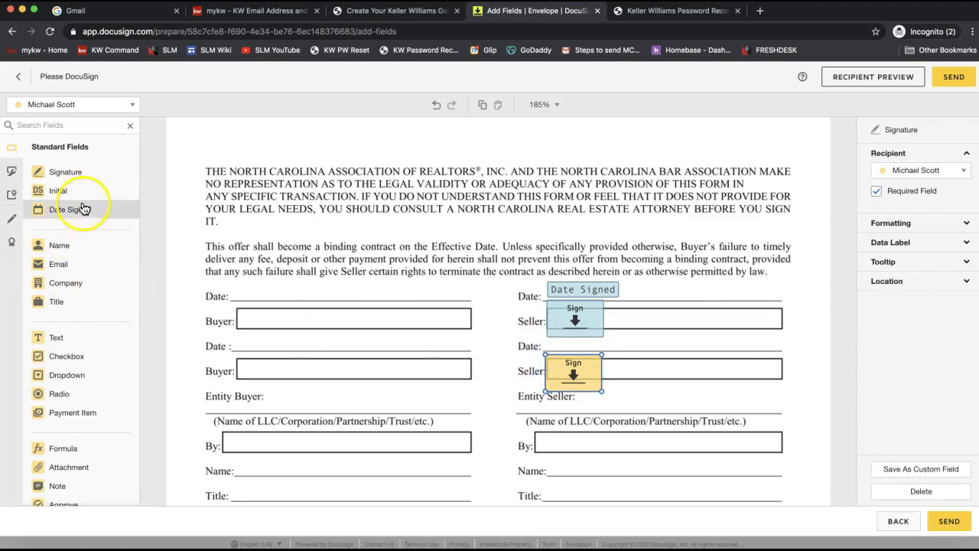
{"action": "left_click", "coordinate": [82, 212]}
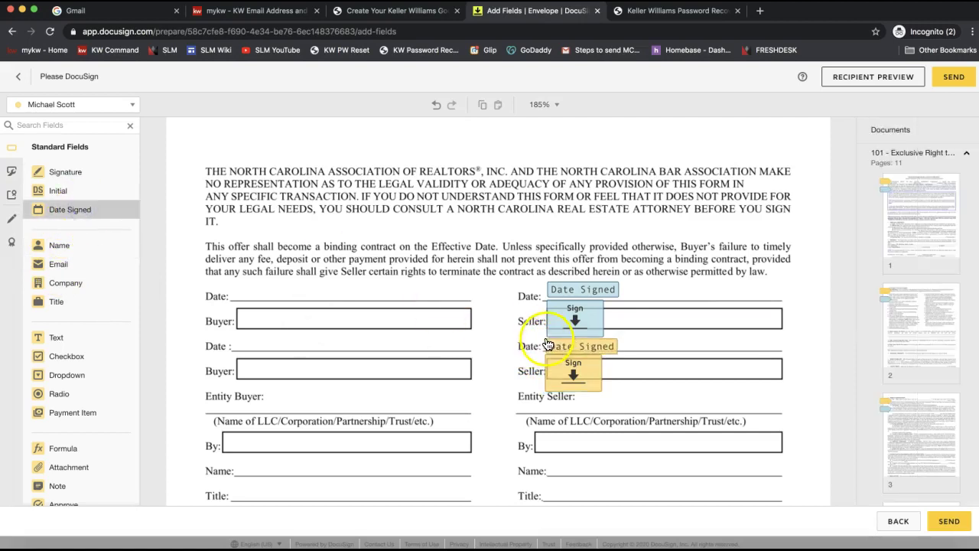
{"action": "left_click", "coordinate": [546, 341]}
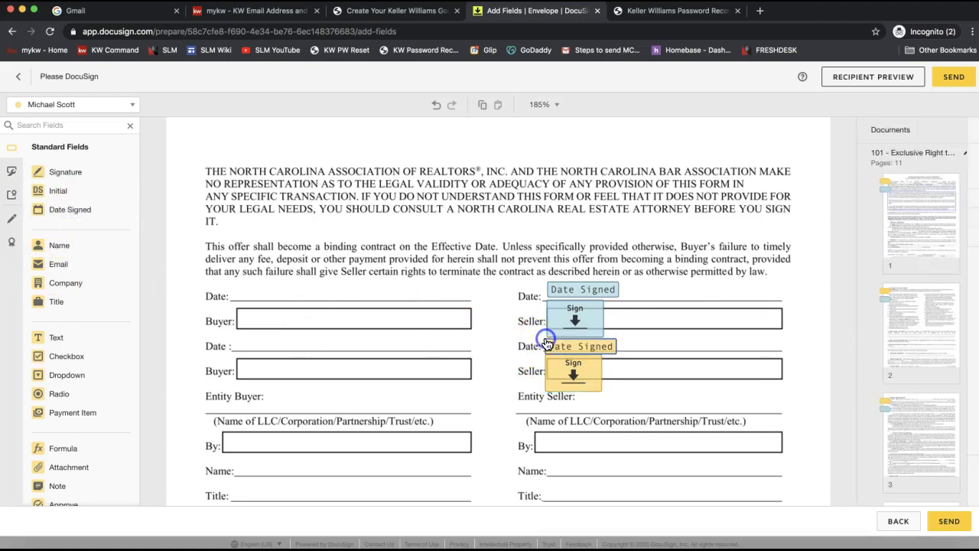
Step: Place a Text field for the first seller on the "Identify other attorney or party drafted addenda" line and widen it to the line's end
{"action": "left_click", "coordinate": [109, 338]}
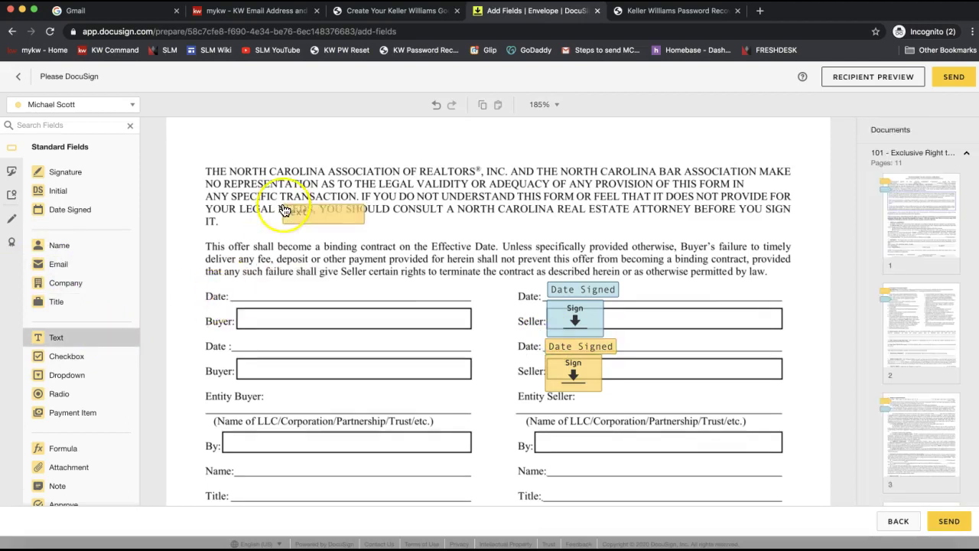
{"action": "scroll", "coordinate": [285, 210], "scroll_direction": "up", "scroll_amount": 4}
{"action": "left_click", "coordinate": [284, 210]}
{"action": "scroll", "coordinate": [285, 210], "scroll_direction": "up", "scroll_amount": 5}
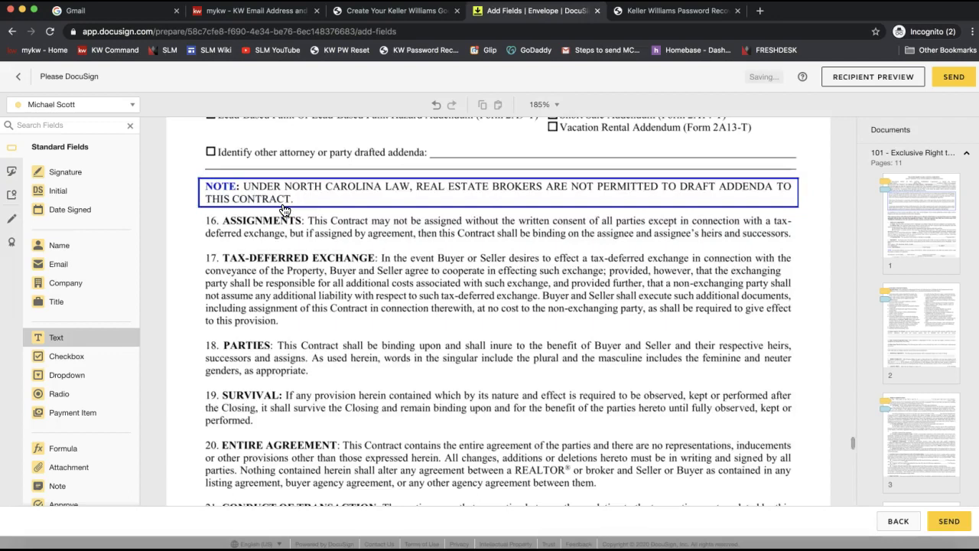
{"action": "scroll", "coordinate": [284, 210], "scroll_direction": "up", "scroll_amount": 3}
{"action": "left_click", "coordinate": [436, 340]}
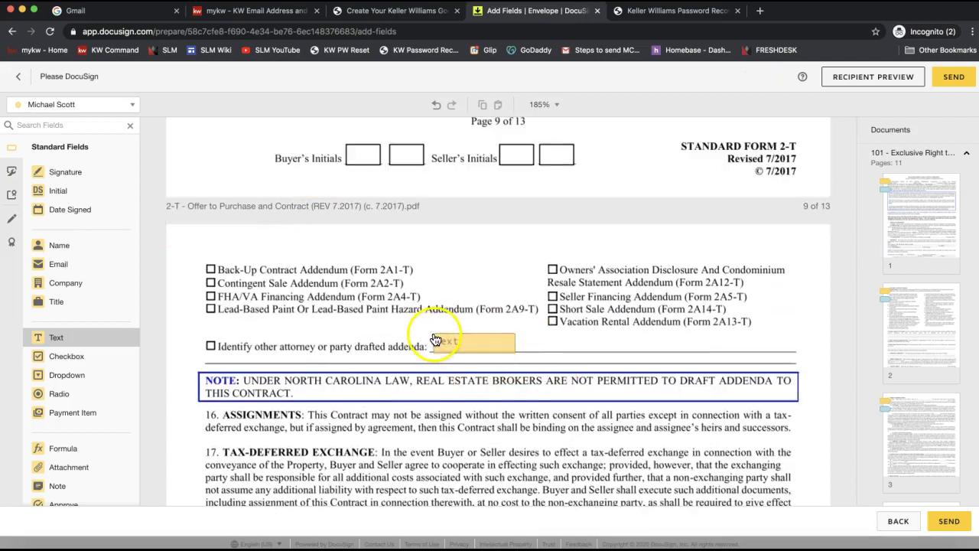
{"action": "mouse_move", "coordinate": [55, 342]}
{"action": "left_mouse_down"}
{"action": "mouse_move", "coordinate": [376, 374]}
{"action": "mouse_move", "coordinate": [426, 339]}
{"action": "mouse_move", "coordinate": [63, 332]}
{"action": "left_mouse_up"}
{"action": "left_click", "coordinate": [69, 348]}
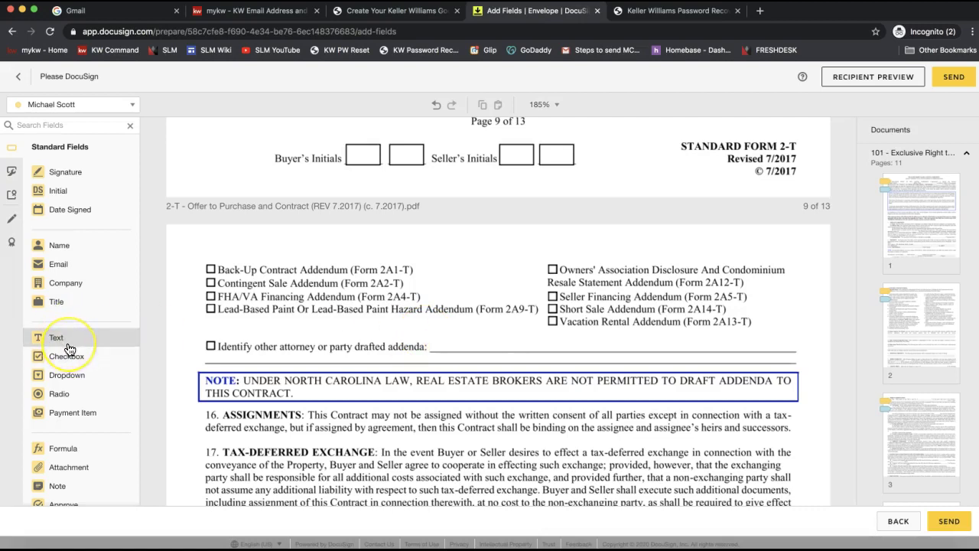
{"action": "left_click_drag", "start_coordinate": [69, 349], "coordinate": [431, 337]}
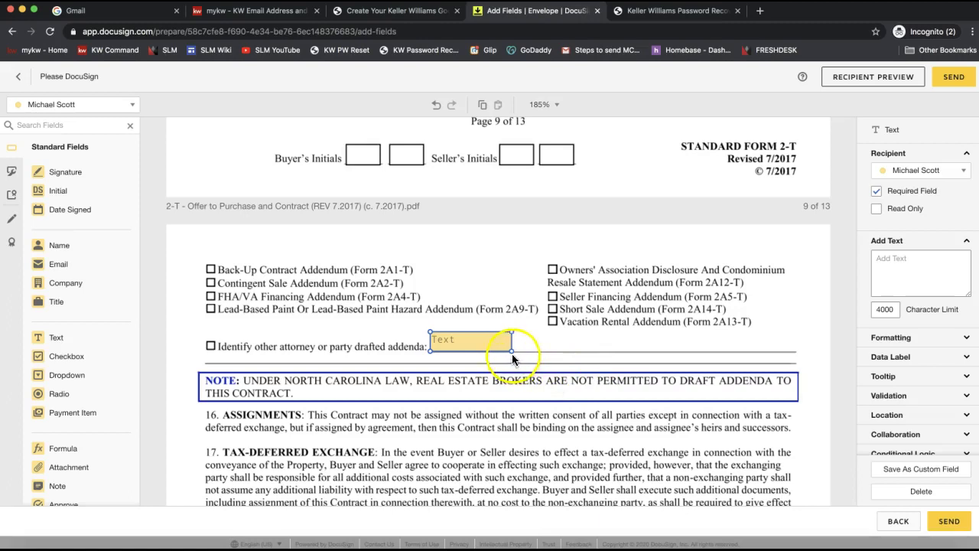
{"action": "left_click_drag", "start_coordinate": [511, 350], "coordinate": [798, 351]}
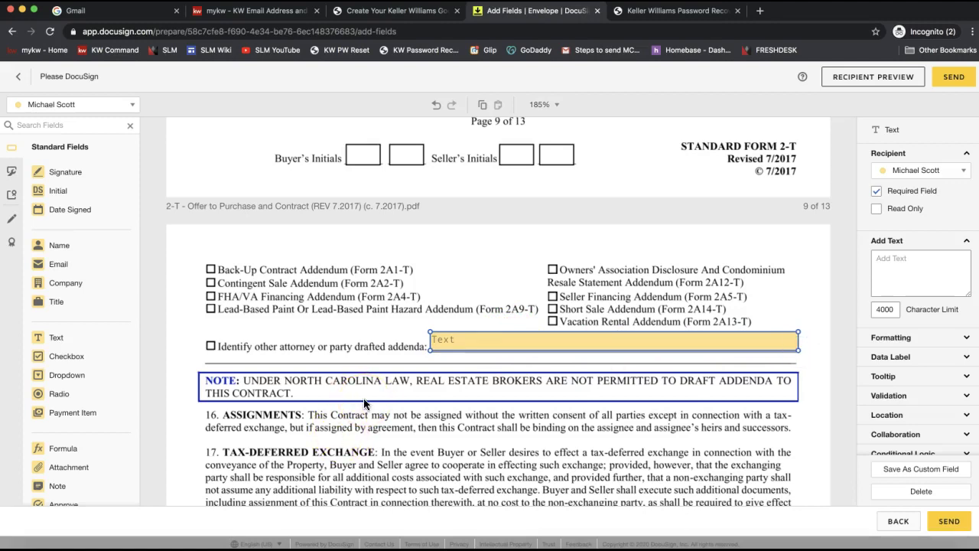
{"action": "left_click", "coordinate": [458, 344]}
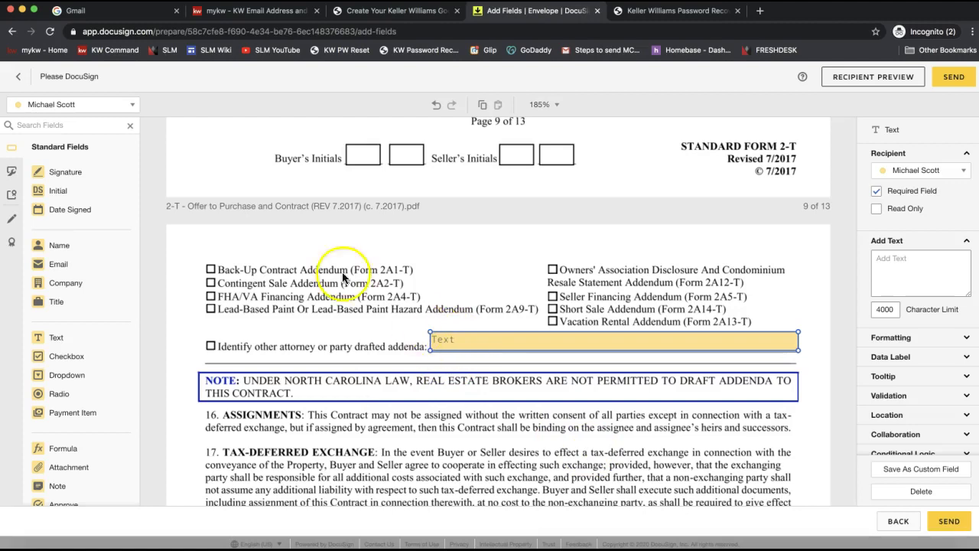
{"action": "left_click", "coordinate": [506, 321]}
{"action": "left_click", "coordinate": [463, 343]}
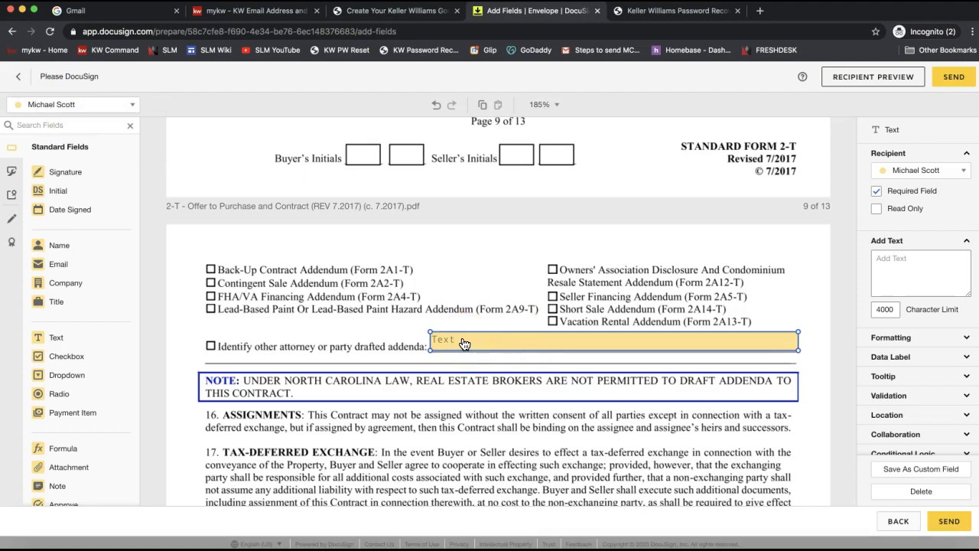
{"action": "left_click", "coordinate": [55, 106]}
{"action": "left_click", "coordinate": [67, 127]}
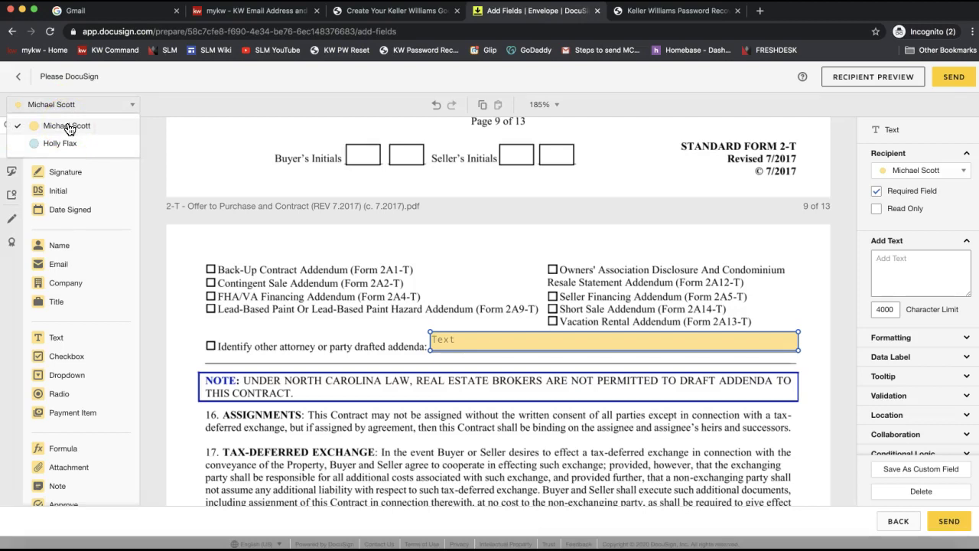
{"action": "left_click", "coordinate": [448, 344]}
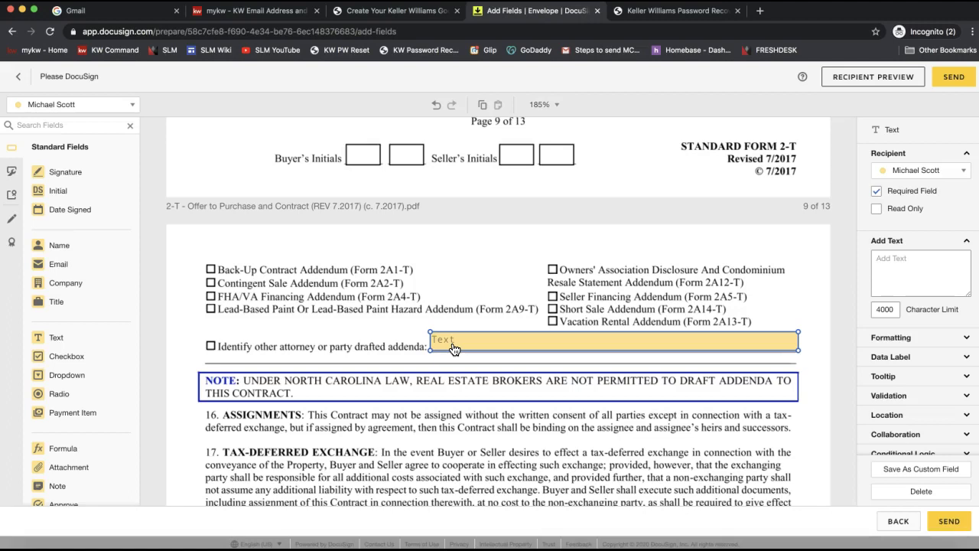
{"action": "left_click", "coordinate": [508, 341]}
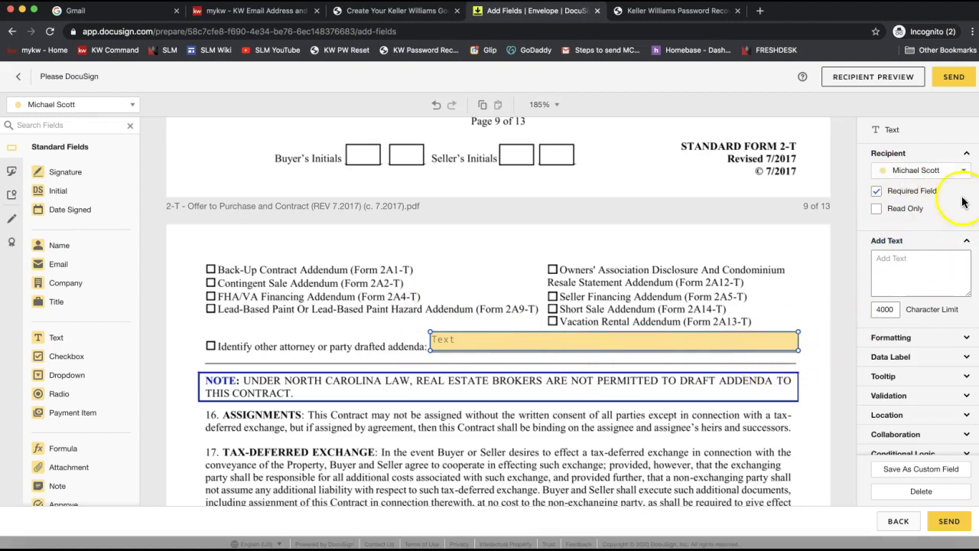
{"action": "left_click", "coordinate": [930, 226]}
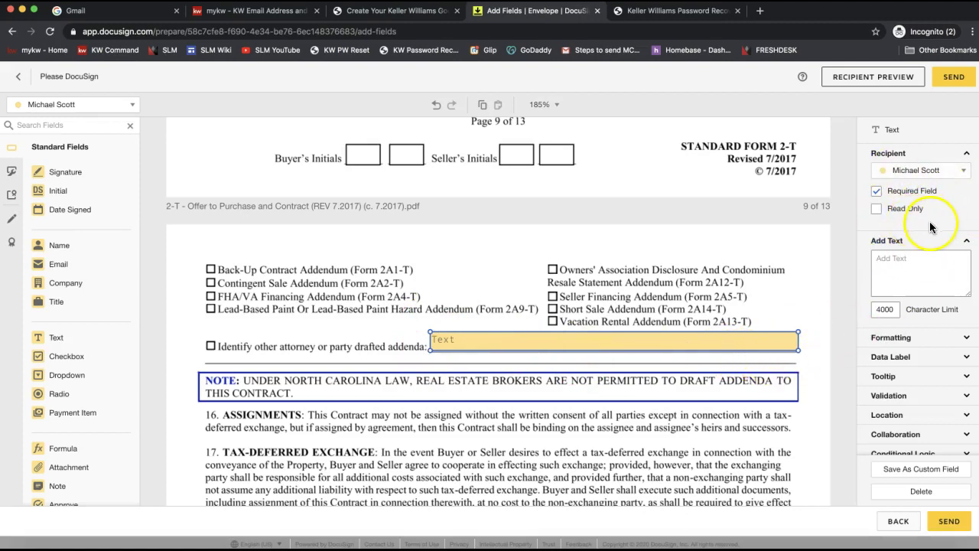
{"action": "left_click", "coordinate": [664, 360]}
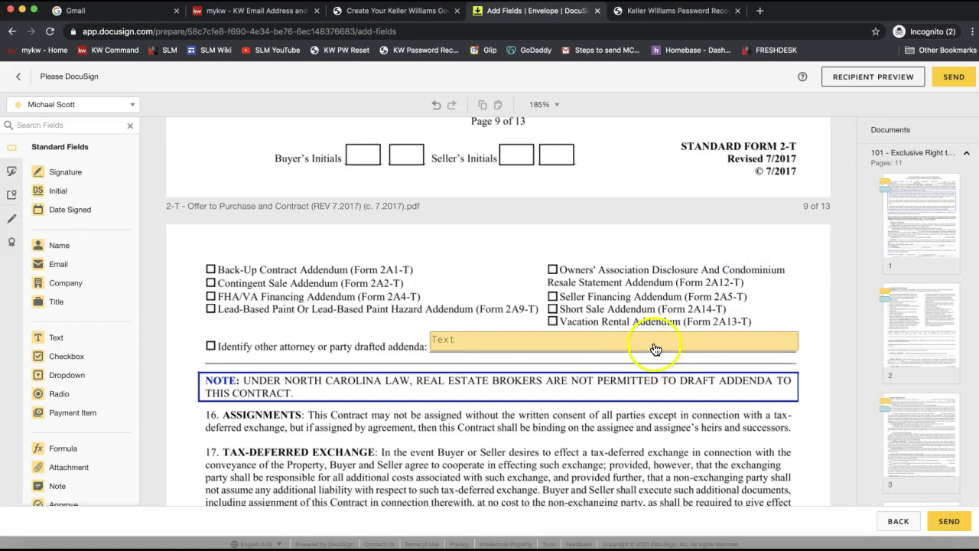
Step: Make the Text field on the attorney-drafted addenda line optional and read-only
{"action": "left_click", "coordinate": [635, 346]}
{"action": "left_click", "coordinate": [914, 197]}
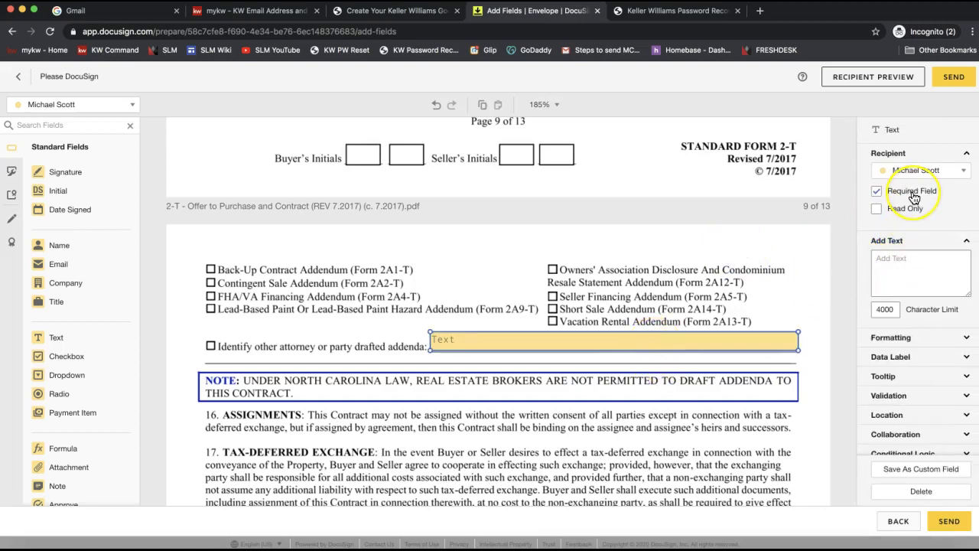
{"action": "left_click", "coordinate": [877, 193]}
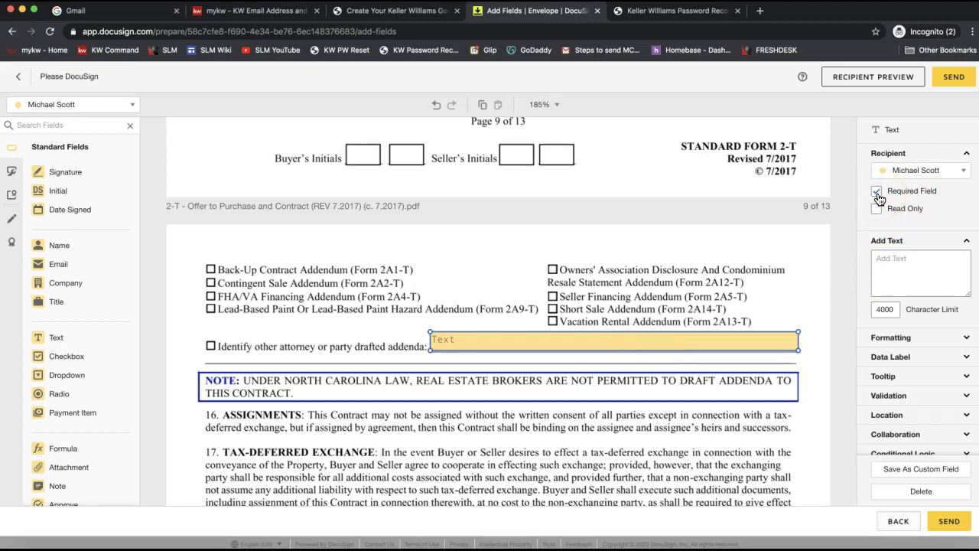
{"action": "left_click", "coordinate": [877, 192]}
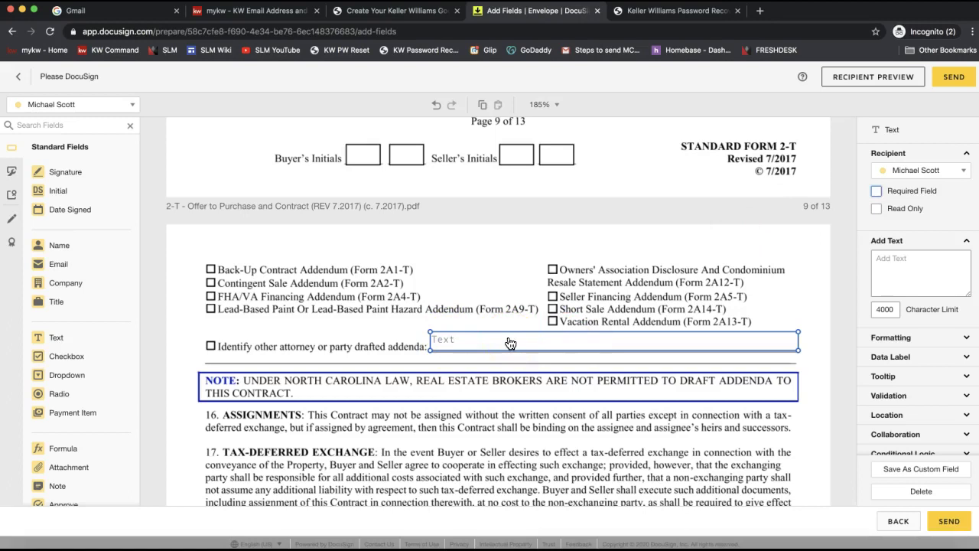
{"action": "left_click", "coordinate": [903, 178]}
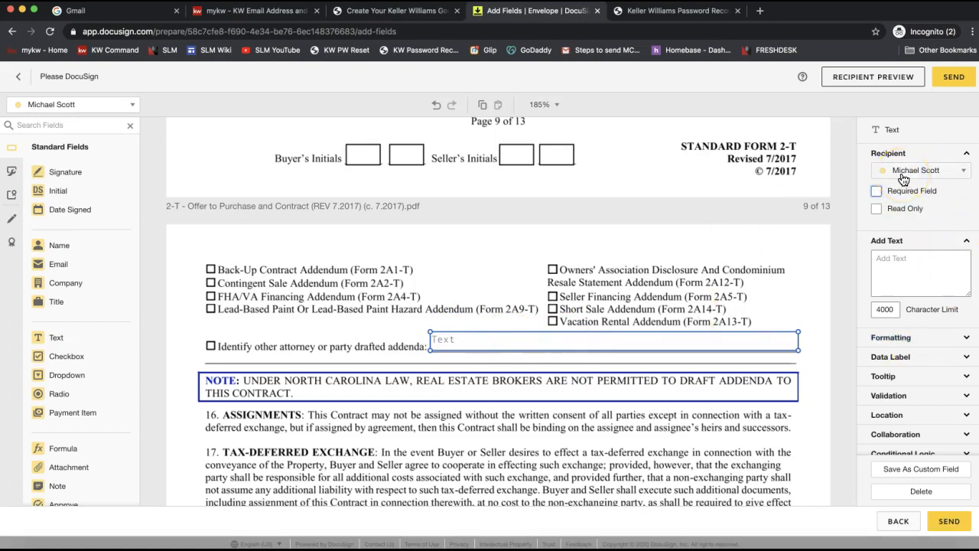
{"action": "left_click", "coordinate": [893, 195]}
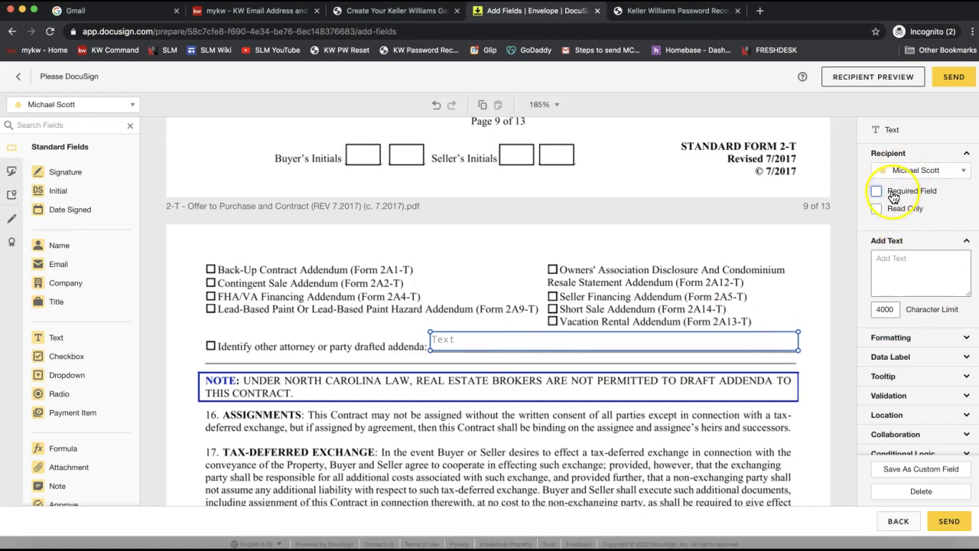
{"action": "left_click", "coordinate": [878, 215]}
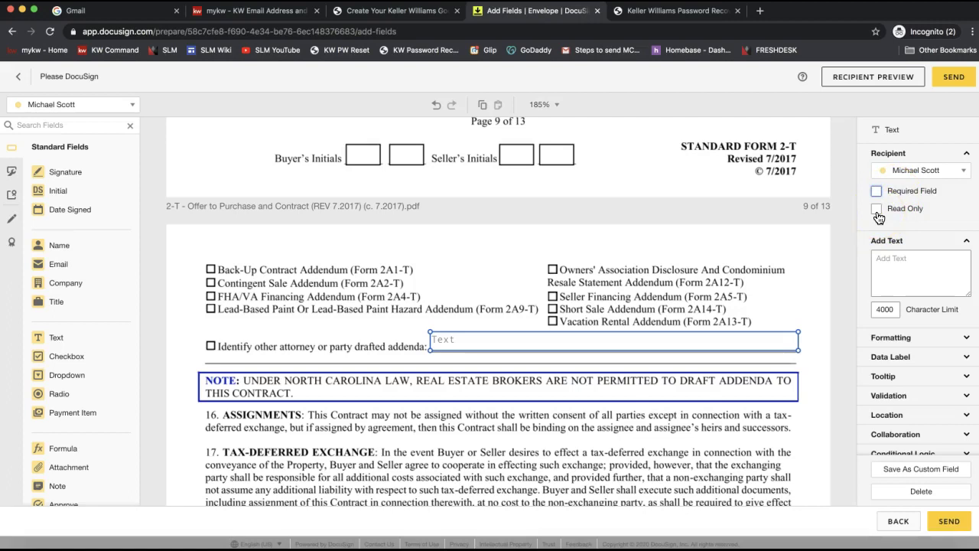
{"action": "left_click", "coordinate": [878, 218]}
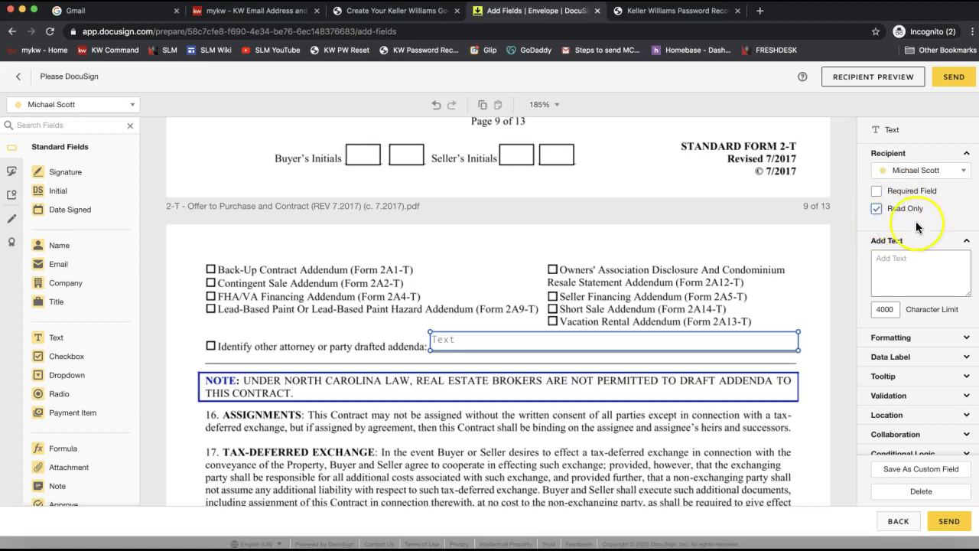
Step: Fill the read-only addenda Text field with "Only the agent can fill this in"
{"action": "left_click", "coordinate": [444, 342]}
{"action": "left_click", "coordinate": [444, 345]}
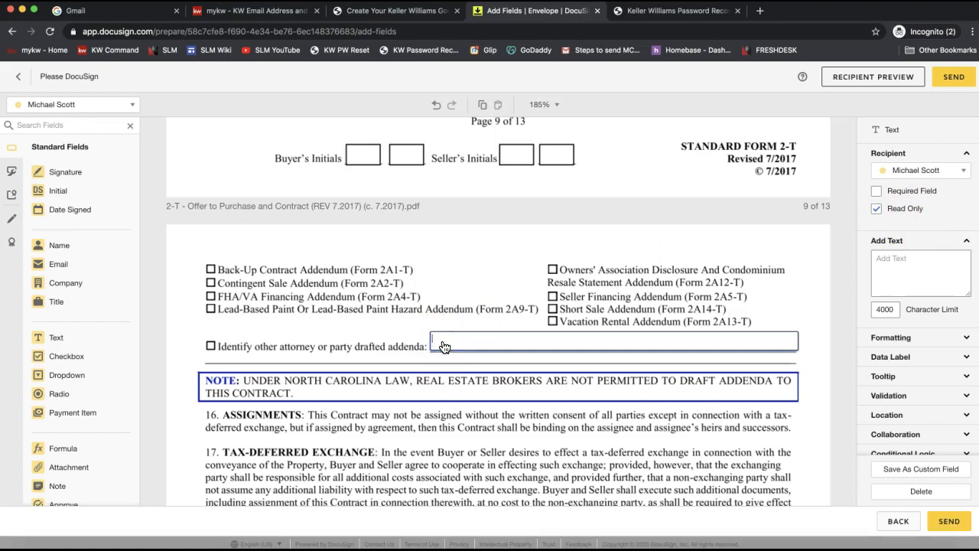
{"action": "type", "text": "Only the agent can fill this in"}
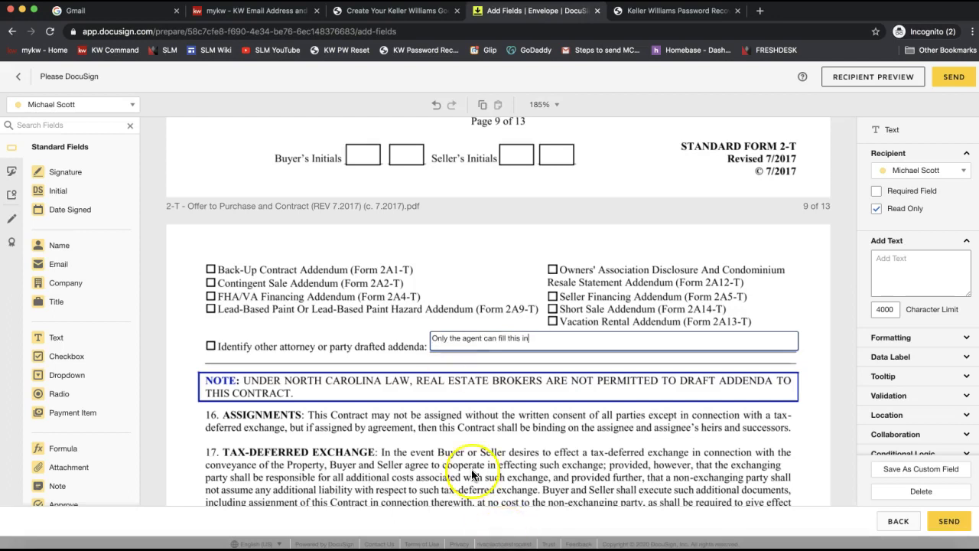
{"action": "left_click", "coordinate": [478, 430]}
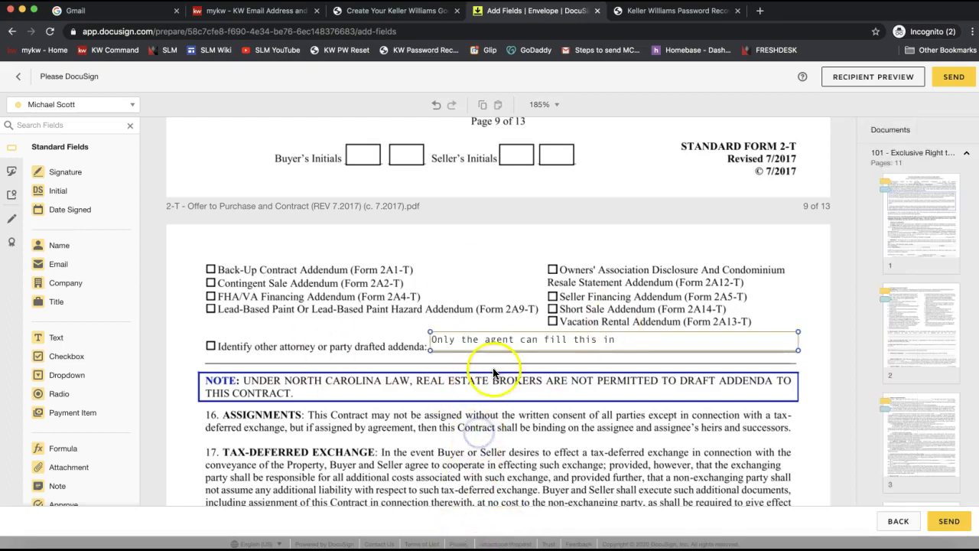
{"action": "left_click", "coordinate": [487, 347]}
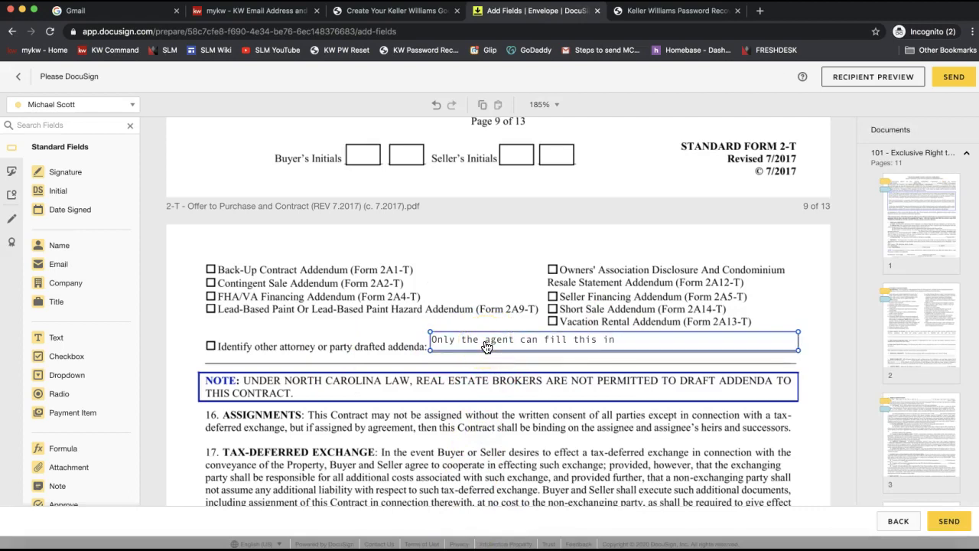
{"action": "left_click", "coordinate": [468, 348]}
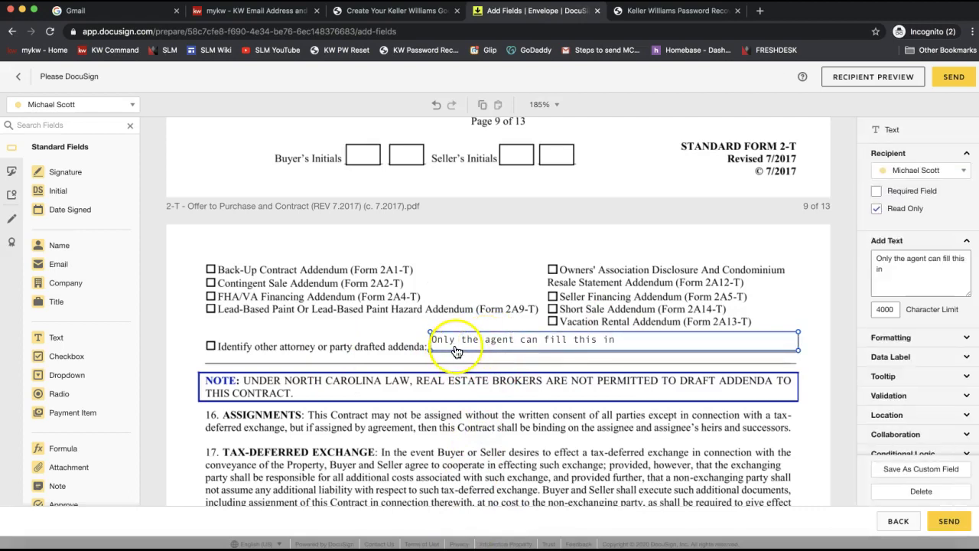
{"action": "left_click", "coordinate": [905, 211]}
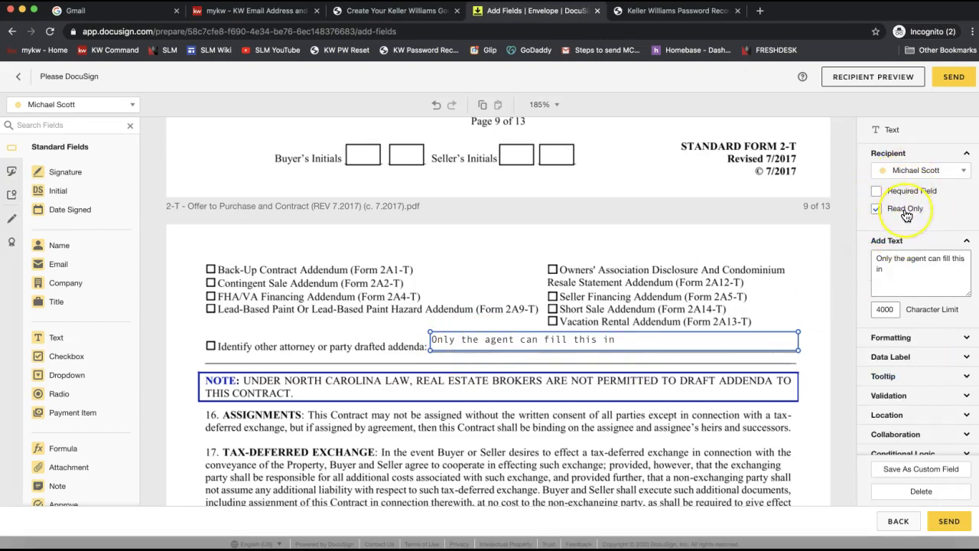
Step: Place a second Text field for the first seller on the blank line below the addenda line and widen it to about half the line
{"action": "left_click_drag", "start_coordinate": [29, 337], "coordinate": [208, 345]}
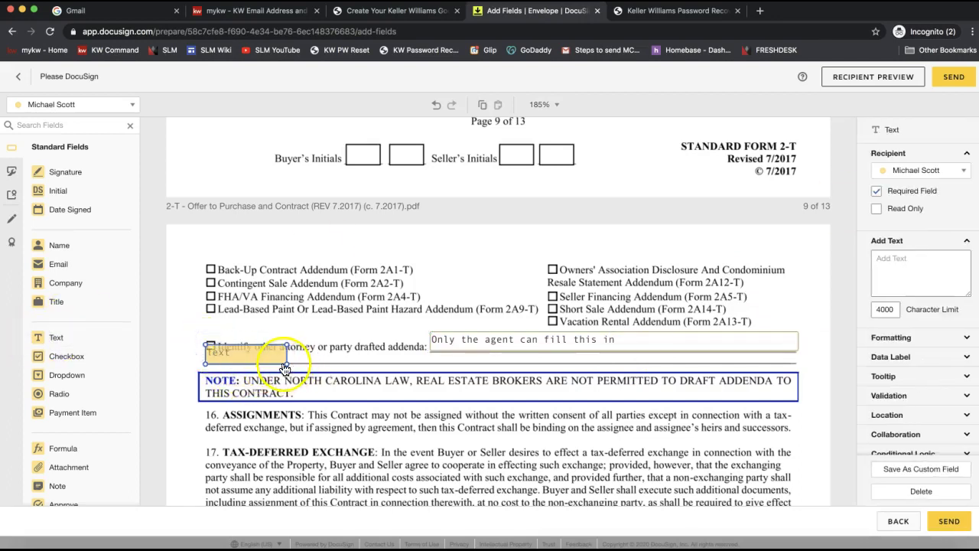
{"action": "left_click_drag", "start_coordinate": [288, 364], "coordinate": [515, 363]}
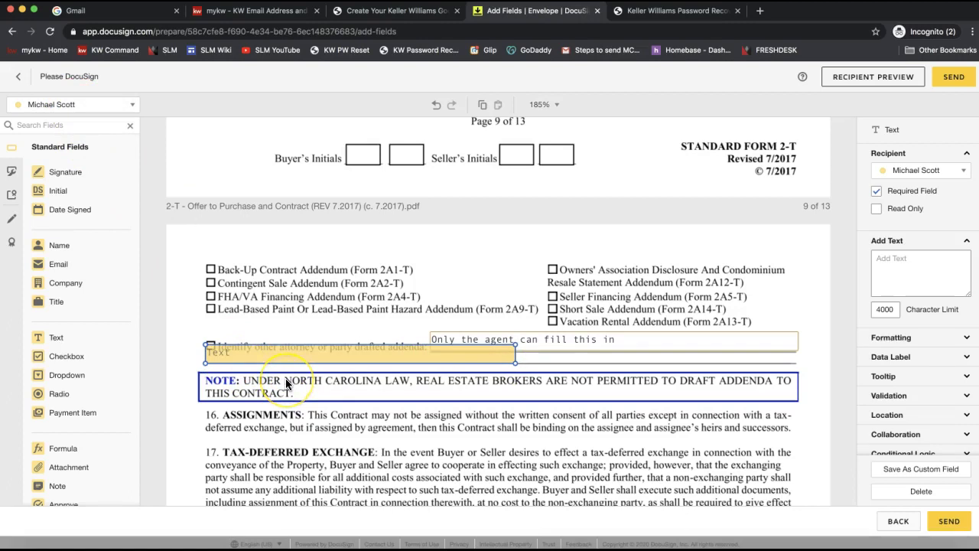
{"action": "left_click", "coordinate": [251, 361]}
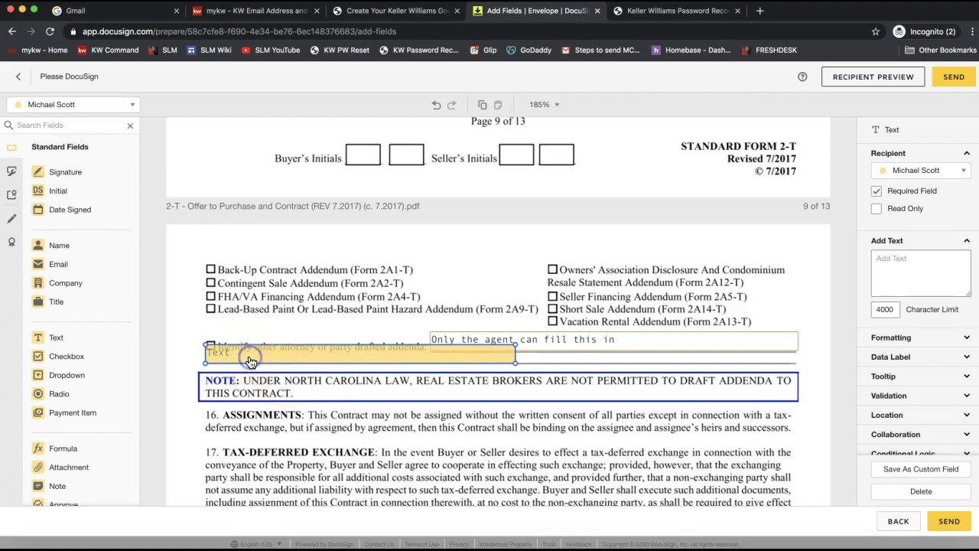
Step: Allow recipients to collaborate on the second Text field below the addenda line
{"action": "left_click", "coordinate": [912, 437]}
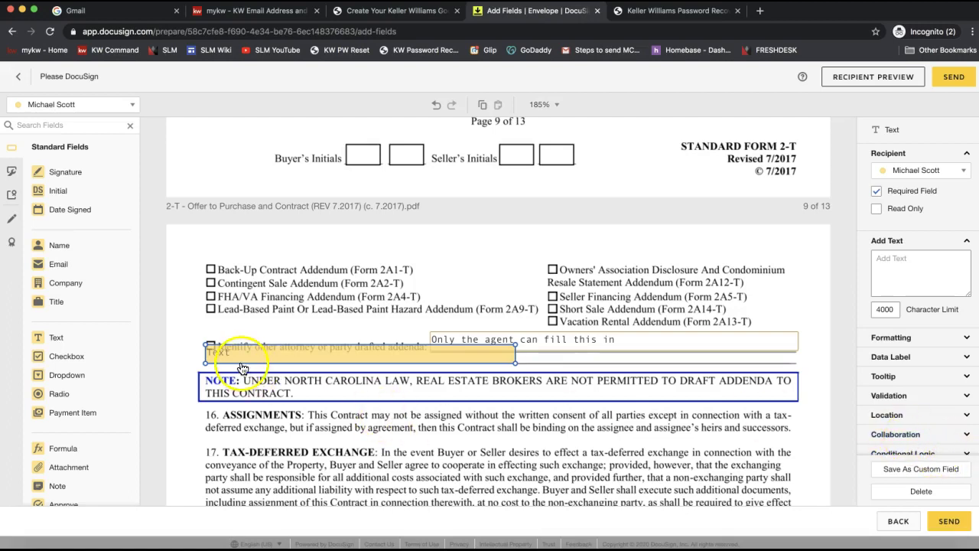
{"action": "scroll", "coordinate": [885, 405], "scroll_direction": "down", "scroll_amount": 1}
{"action": "left_click", "coordinate": [889, 432]}
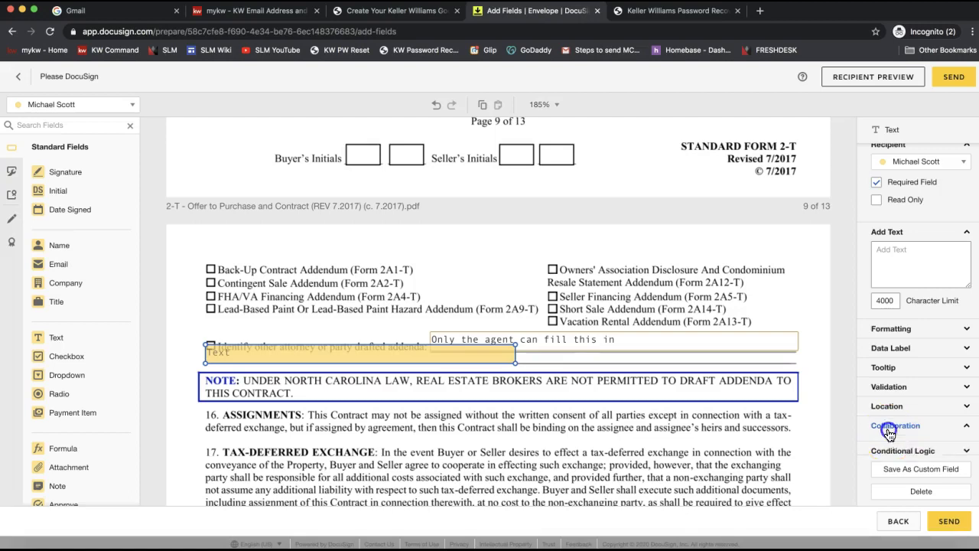
{"action": "scroll", "coordinate": [879, 423], "scroll_direction": "down", "scroll_amount": 1}
{"action": "left_click", "coordinate": [876, 406]}
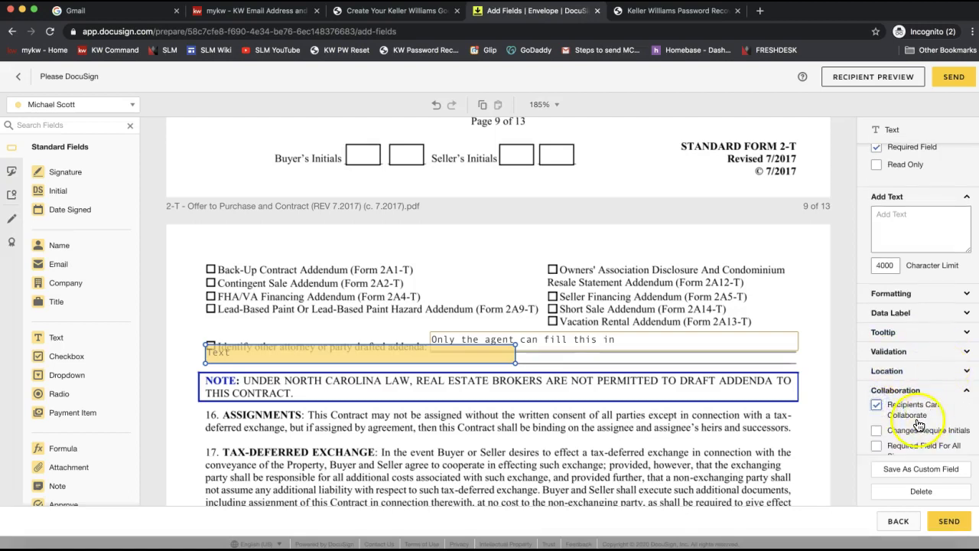
{"action": "scroll", "coordinate": [918, 424], "scroll_direction": "down", "scroll_amount": 1}
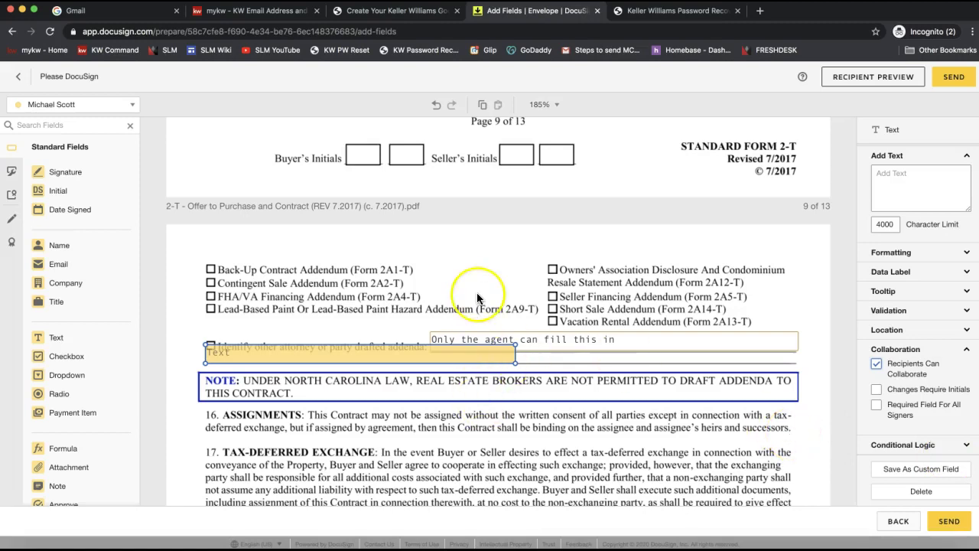
Step: Go back to the Exclusive Right to Sell Listing Agreement and examine the seller initial fields at the foot of page 5
{"action": "scroll", "coordinate": [477, 292], "scroll_direction": "up", "scroll_amount": 10}
{"action": "scroll", "coordinate": [476, 292], "scroll_direction": "up", "scroll_amount": 3}
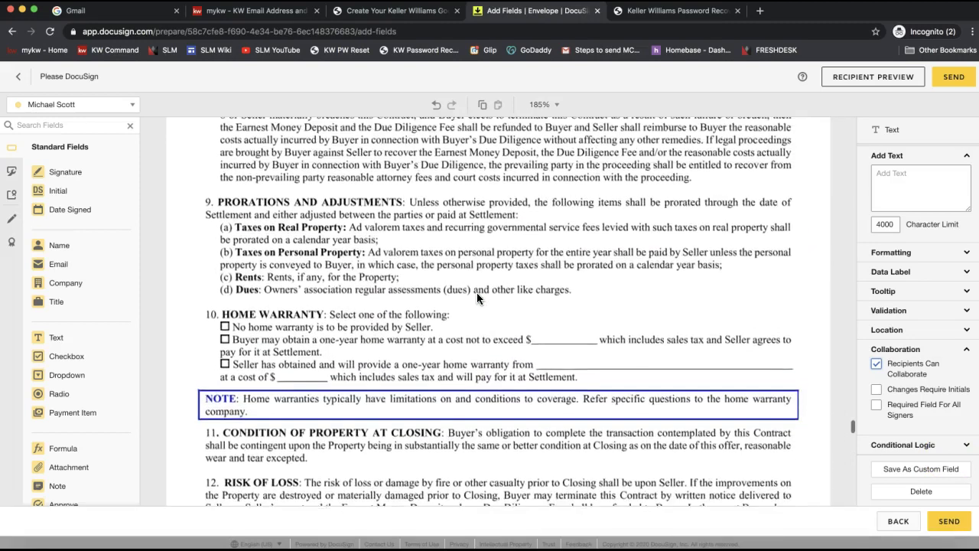
{"action": "left_click", "coordinate": [850, 423]}
{"action": "left_click_drag", "start_coordinate": [849, 427], "coordinate": [852, 197]}
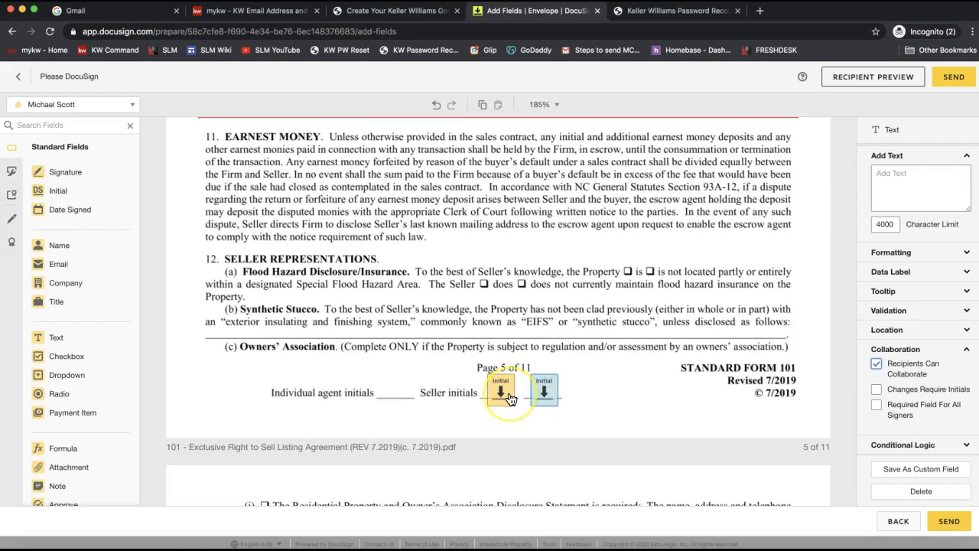
Step: Preview the envelope as the first seller sees it in desktop view and check the list of recipients available for previewing
{"action": "left_click", "coordinate": [555, 411]}
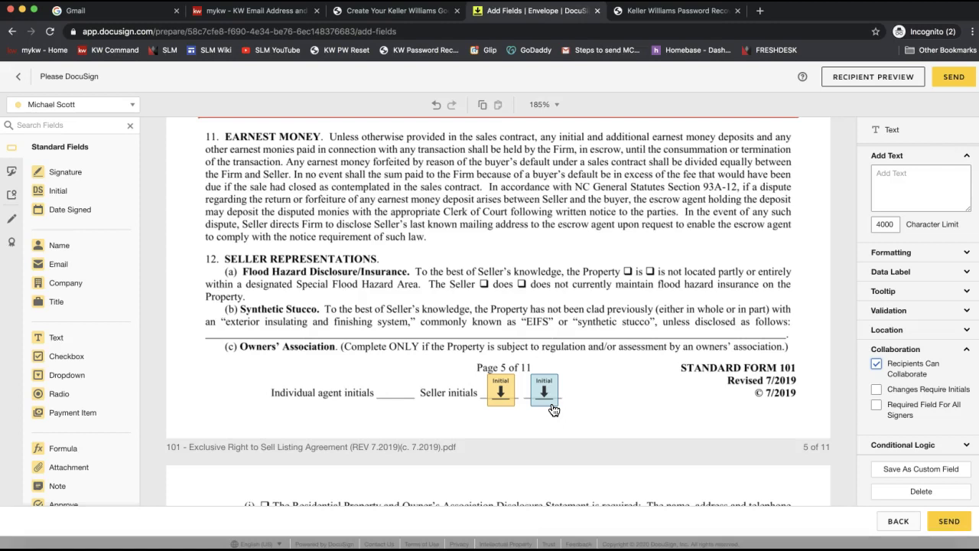
{"action": "left_click", "coordinate": [872, 82]}
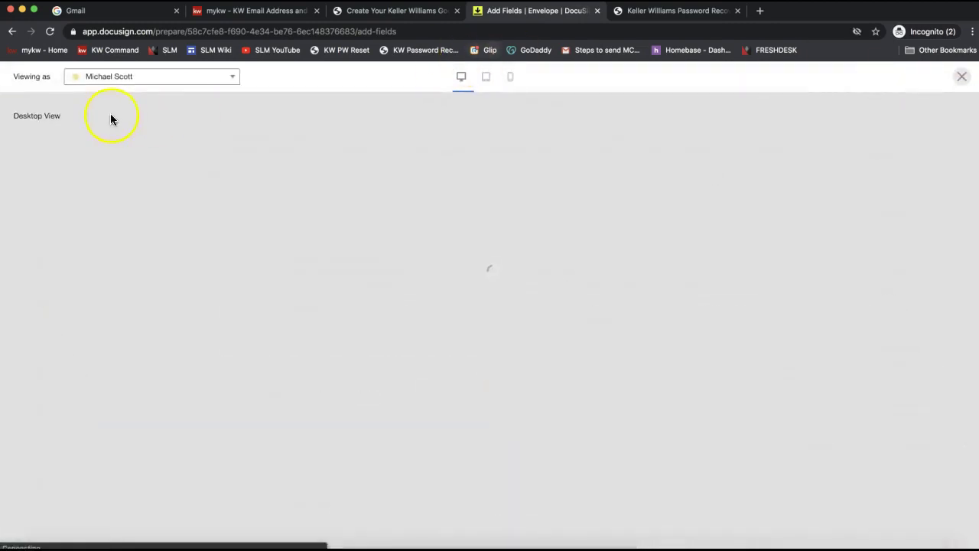
{"action": "left_click", "coordinate": [114, 75]}
{"action": "left_click", "coordinate": [107, 122]}
{"action": "left_click", "coordinate": [110, 101]}
{"action": "left_click", "coordinate": [116, 121]}
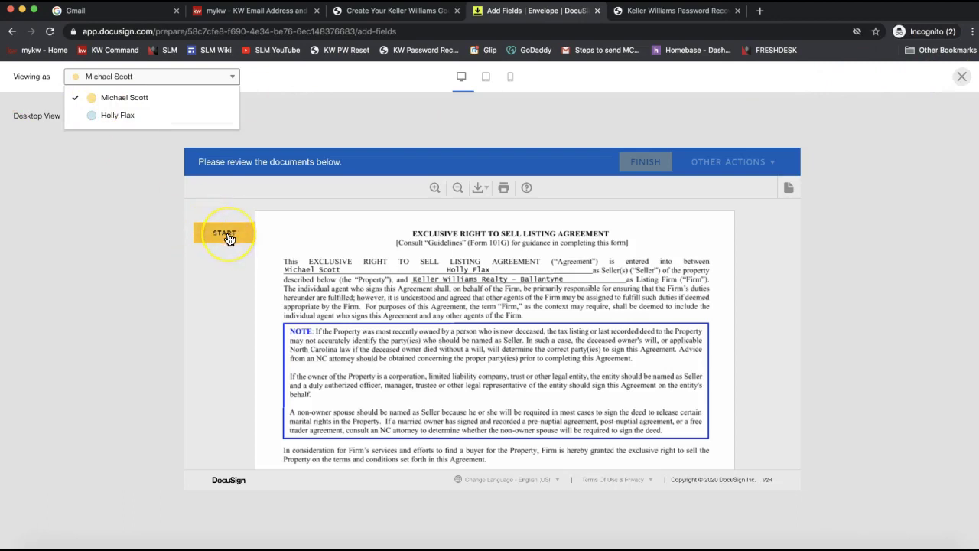
Step: Close the recipient preview and send the tagged envelope to the recipients
{"action": "left_click", "coordinate": [903, 173]}
{"action": "left_click", "coordinate": [961, 77]}
{"action": "left_click", "coordinate": [886, 77]}
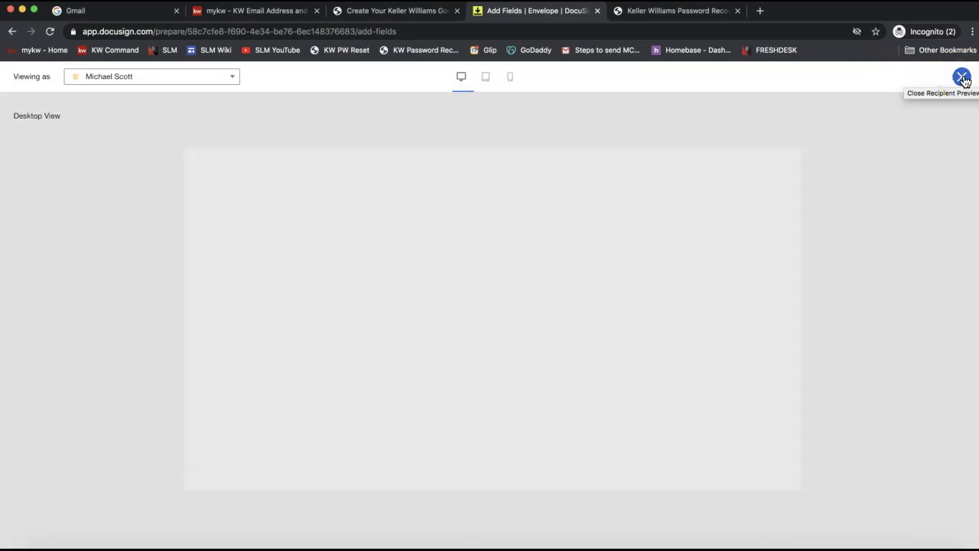
{"action": "left_click", "coordinate": [962, 77]}
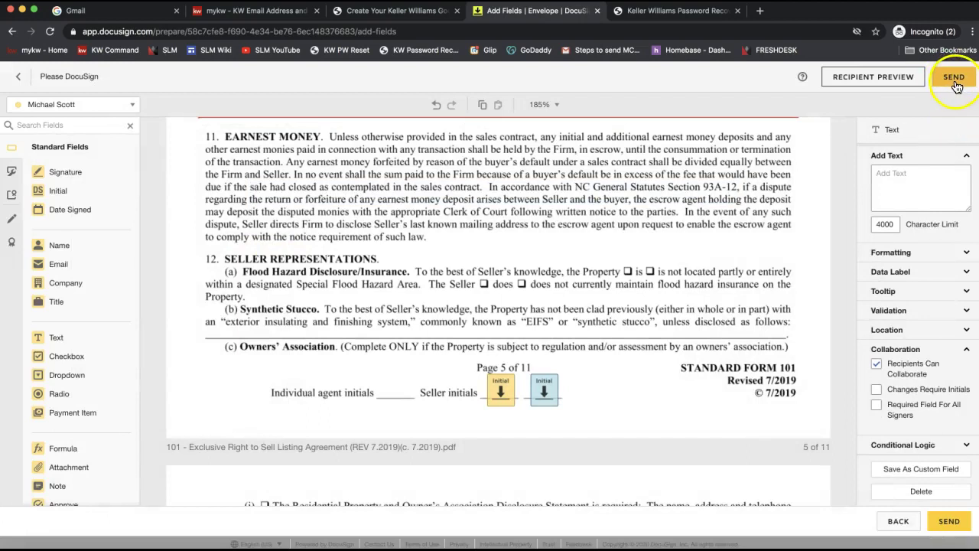
{"action": "left_click", "coordinate": [955, 80]}
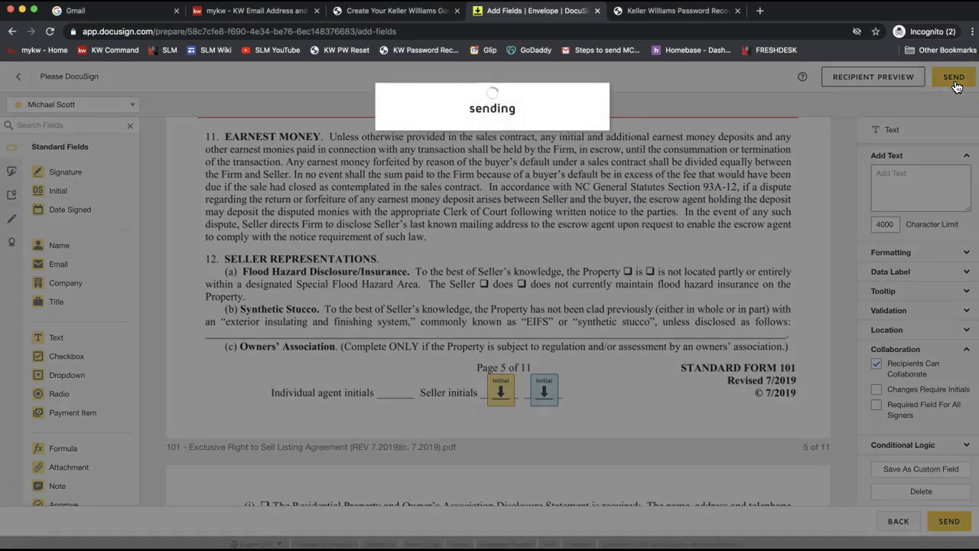